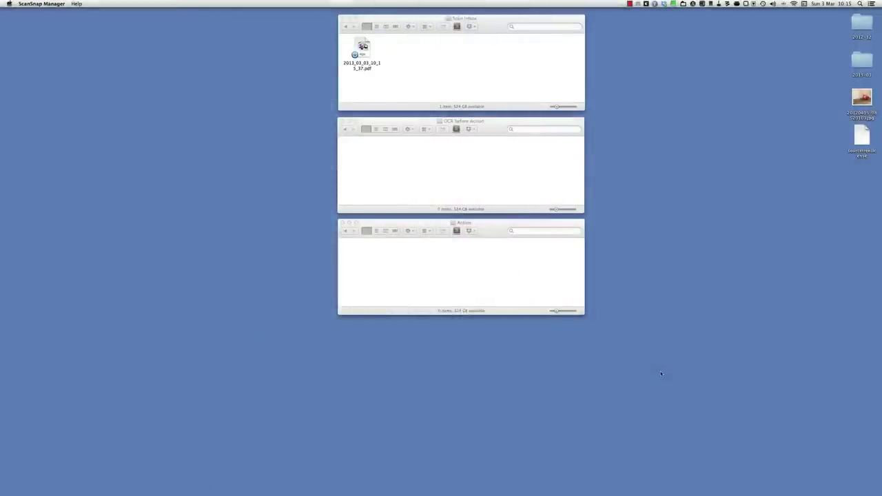
# Open the scanned PDF from the Scan inbox folder to examine the letter, and close the document
pyautogui.click(508, 73)
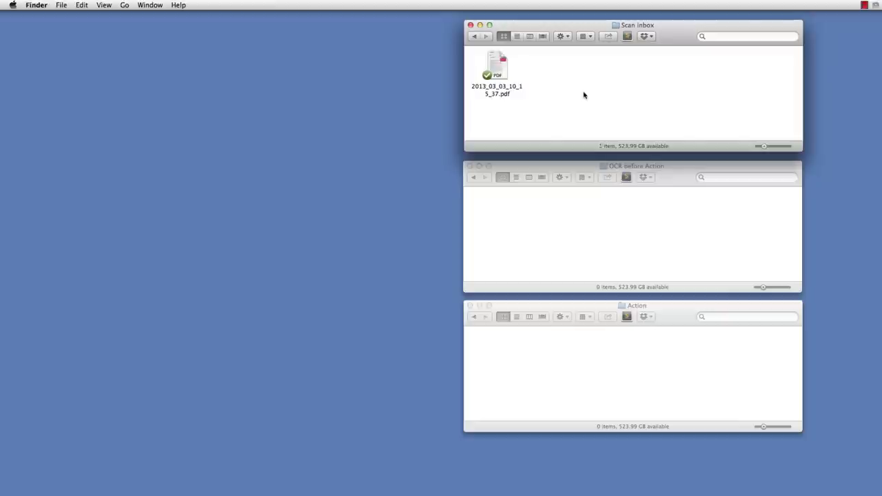
pyautogui.click(498, 69)
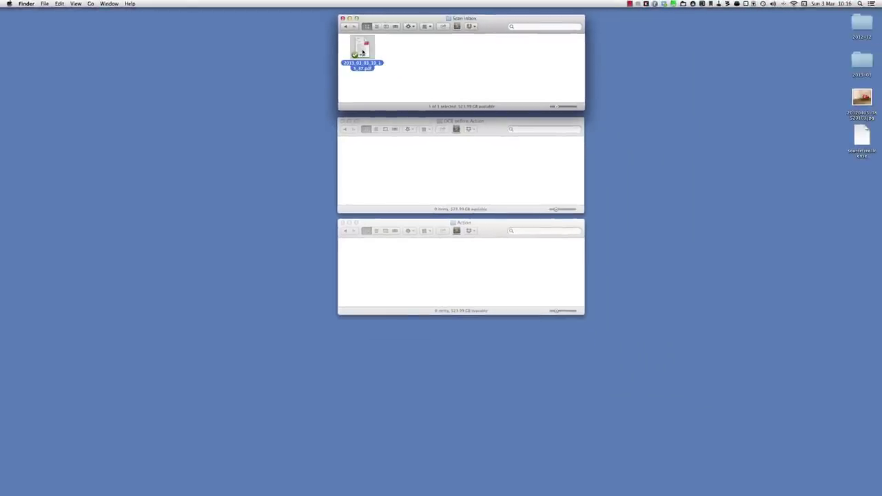
pyautogui.doubleClick(363, 52)
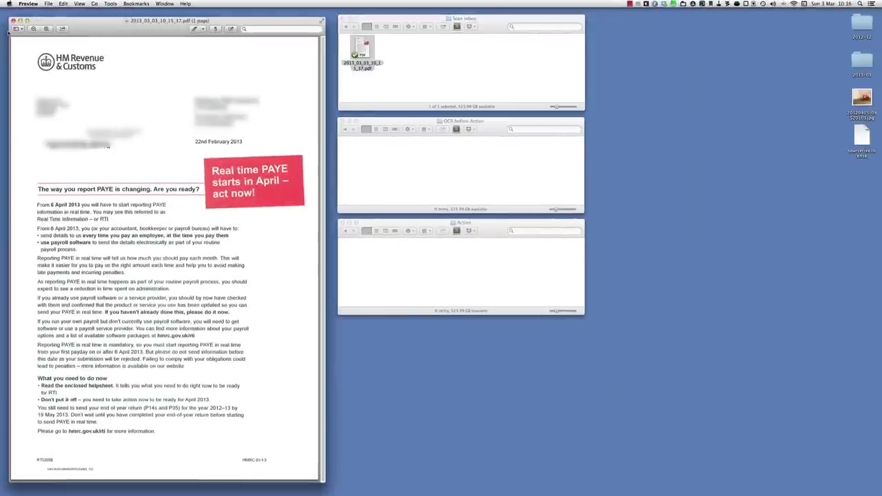
pyautogui.click(13, 21)
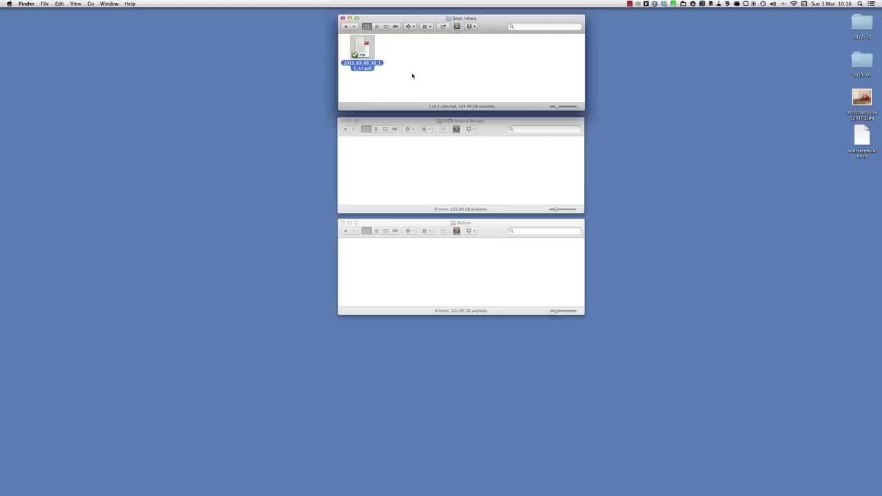
# Move the scanned PDF from Scan inbox into the OCR before Action folder and on to the Action folder
pyautogui.moveTo(363, 50); pyautogui.dragTo(442, 42)
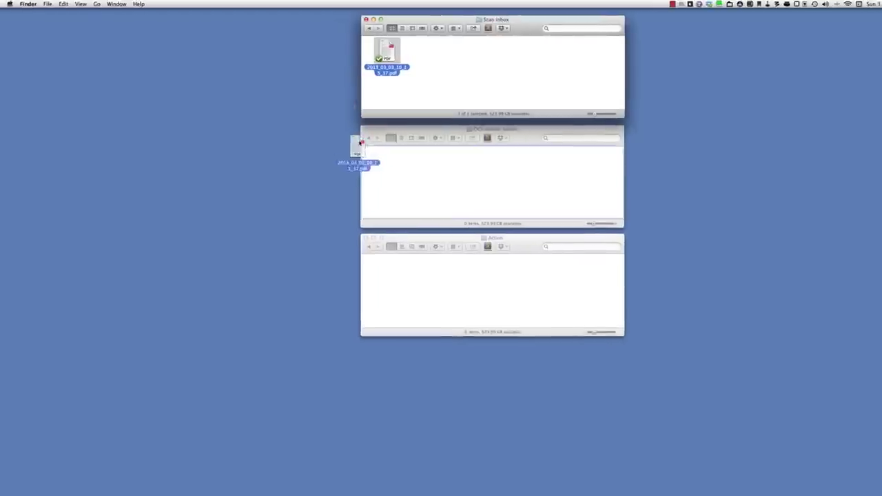
pyautogui.moveTo(565, 55); pyautogui.dragTo(516, 214)
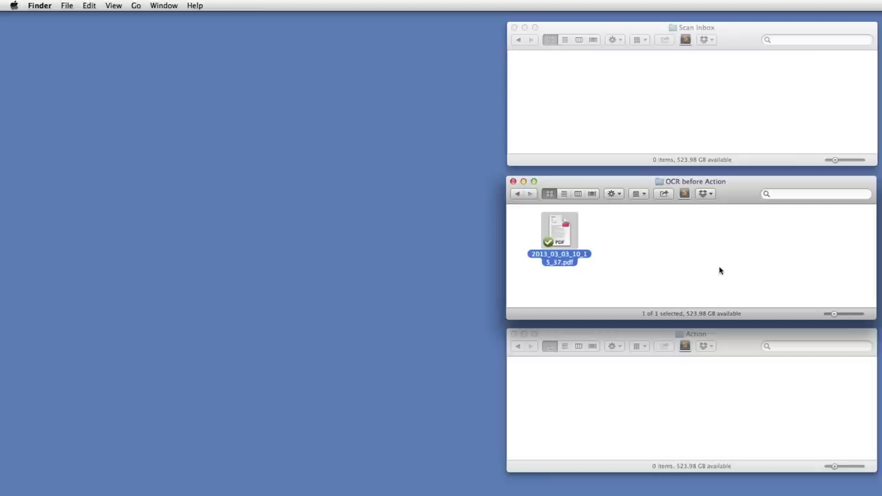
pyautogui.moveTo(562, 237); pyautogui.dragTo(569, 396)
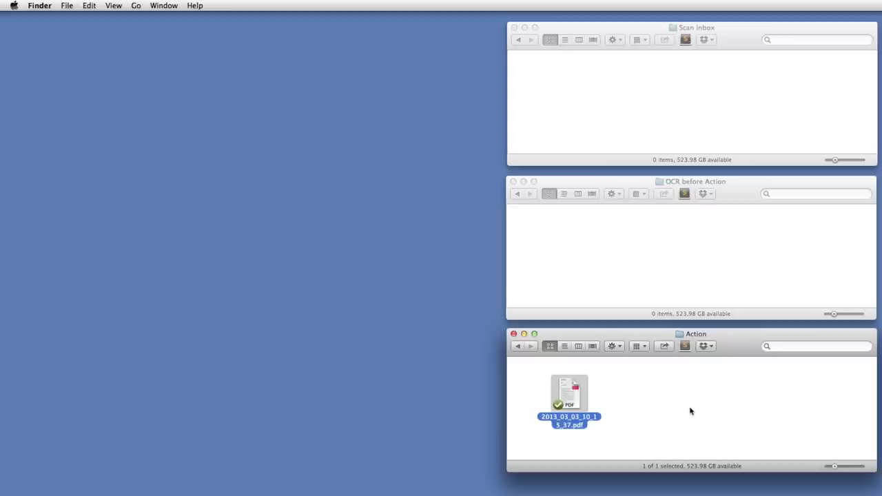
pyautogui.click(592, 119)
pyautogui.click(591, 246)
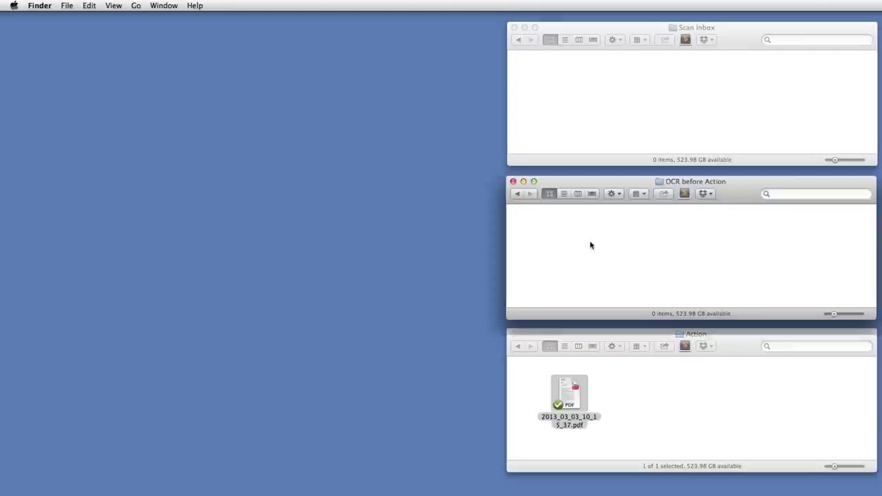
pyautogui.click(658, 382)
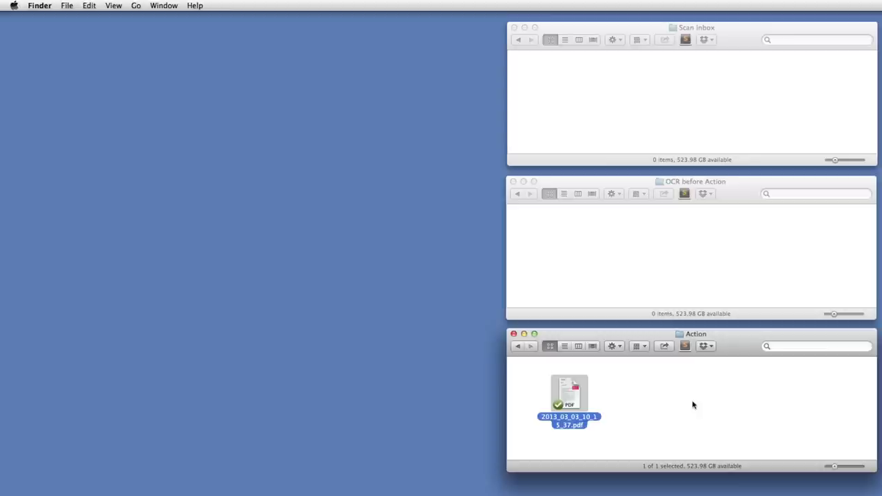
pyautogui.click(634, 274)
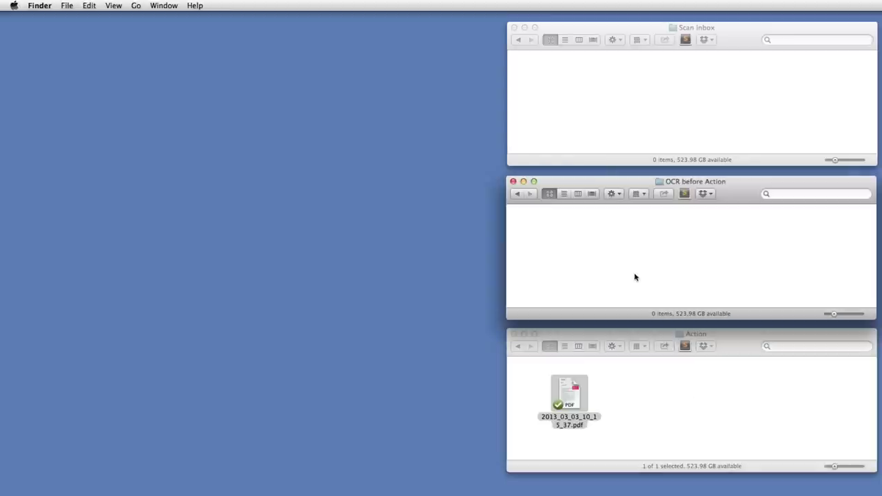
# Move the scanned PDF in the Action folder to the Trash
pyautogui.click(731, 387)
pyautogui.click(561, 395)
pyautogui.press('super+BackSpace')
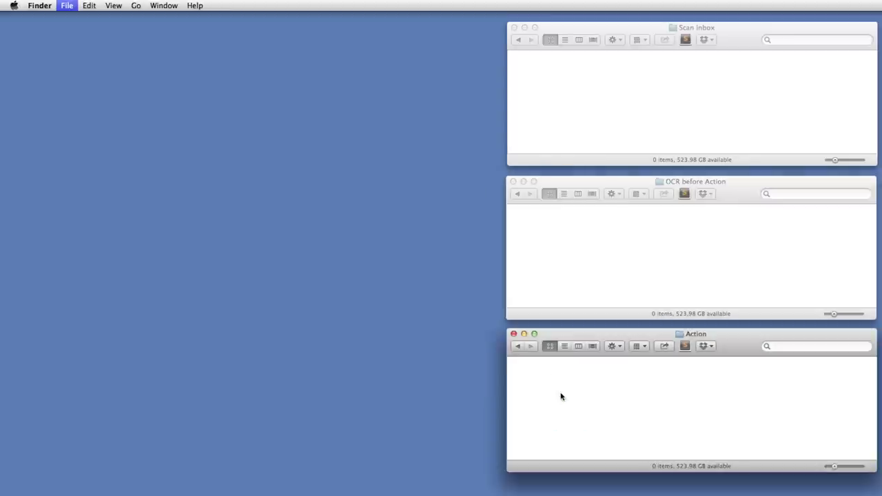
# Switch to the Hazel preferences and open the "Rename and move to OCR" rule of the Scan inbox folder
pyautogui.click(719, 105)
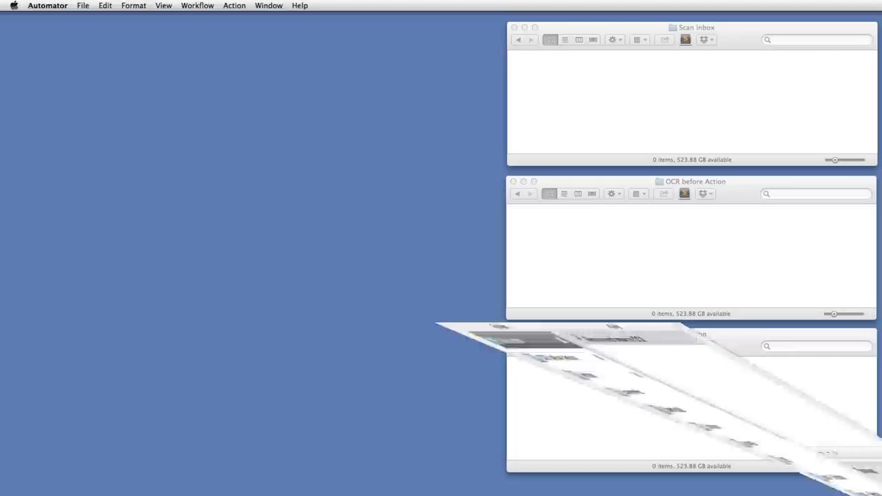
pyautogui.click(879, 486)
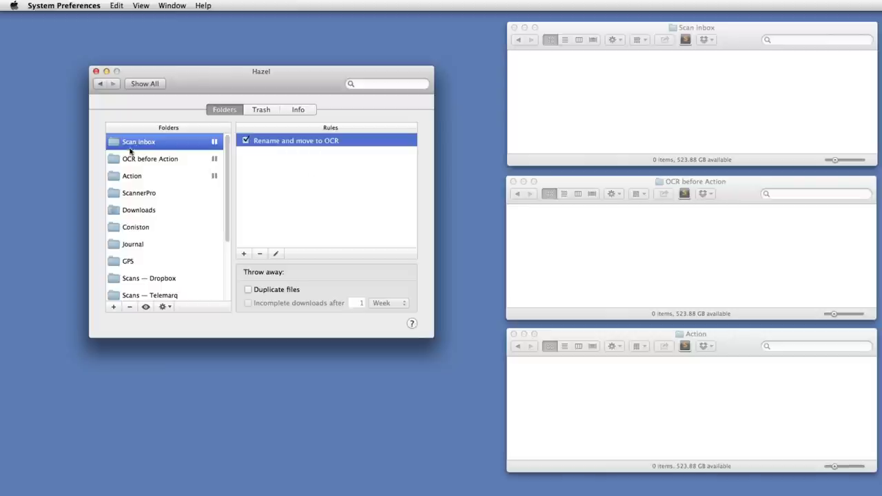
pyautogui.click(603, 117)
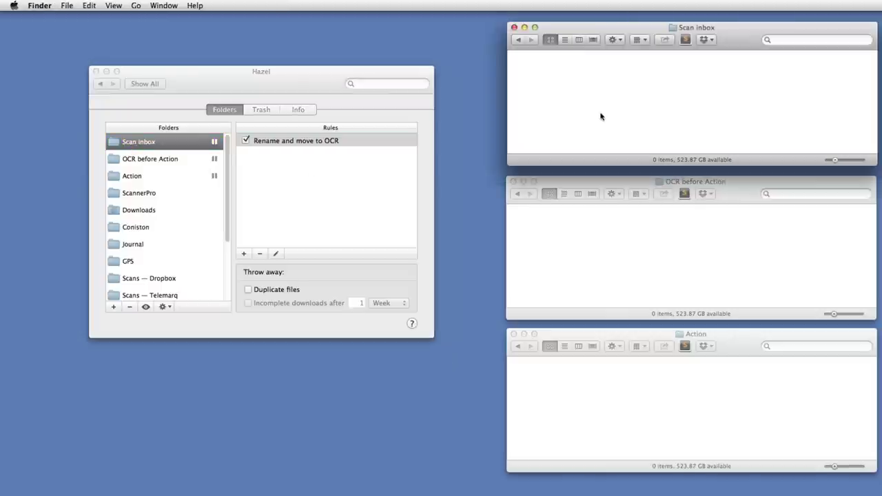
pyautogui.click(180, 146)
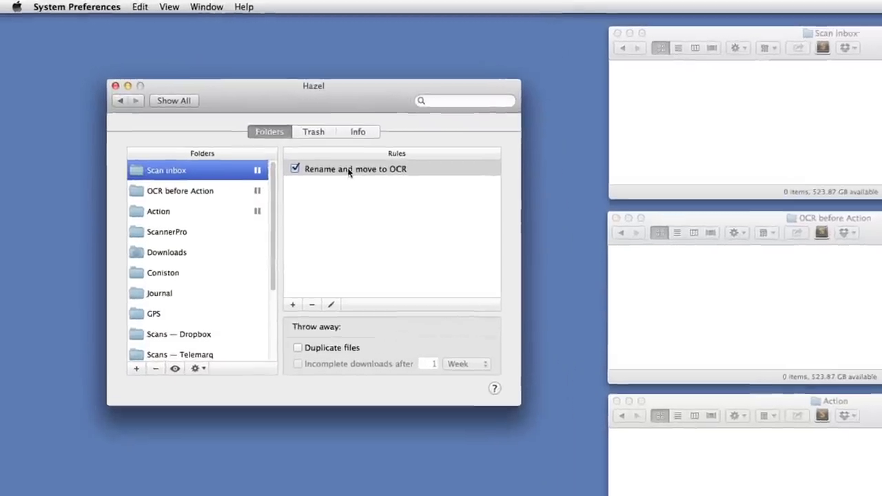
pyautogui.click(290, 141)
pyautogui.doubleClick(381, 187)
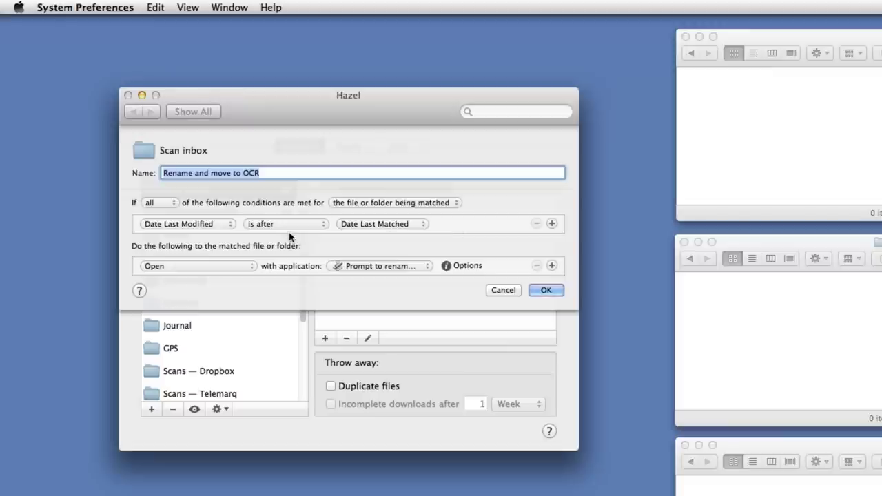
# Check which application the rule's Open action uses, leave the rule unchanged and minimise the Hazel window
pyautogui.click(356, 267)
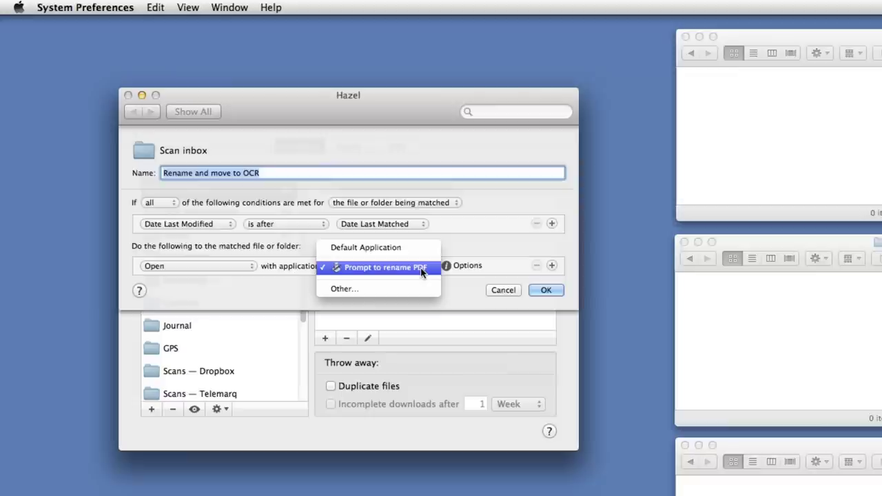
pyautogui.click(512, 249)
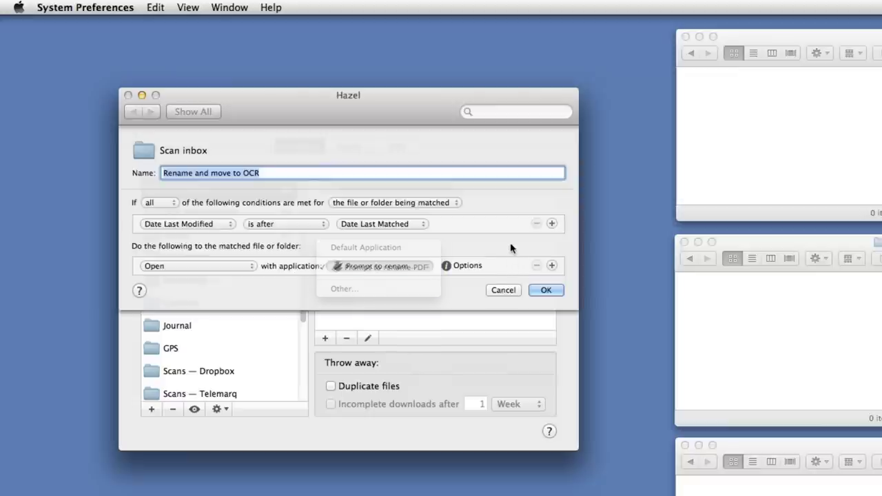
pyautogui.click(508, 294)
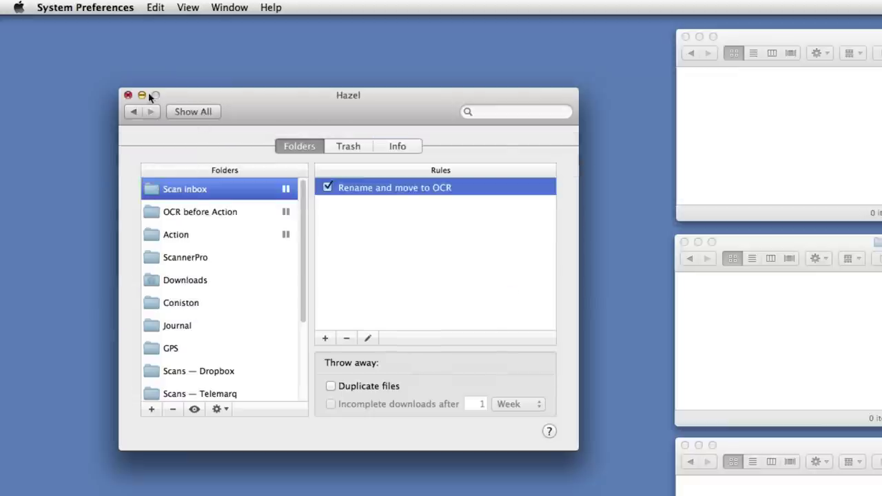
pyautogui.click(141, 95)
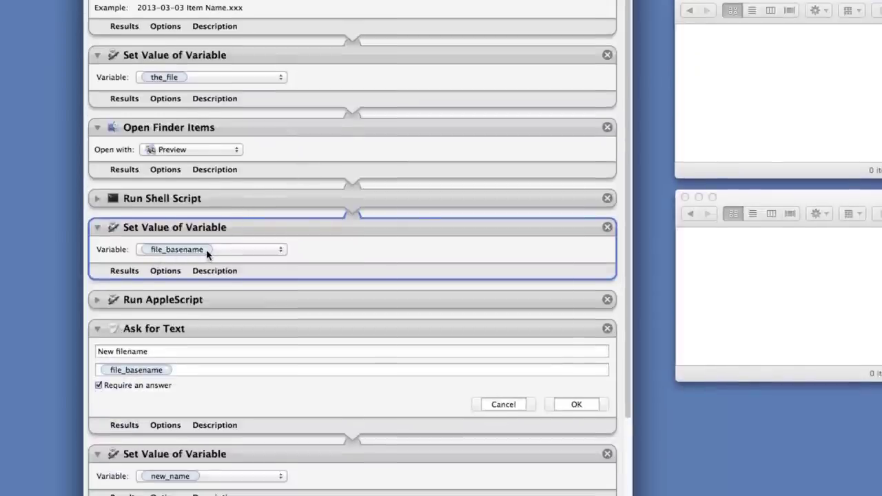
# Expand the Run Shell Script action in the Automator workflow and examine its basename command
pyautogui.click(150, 102)
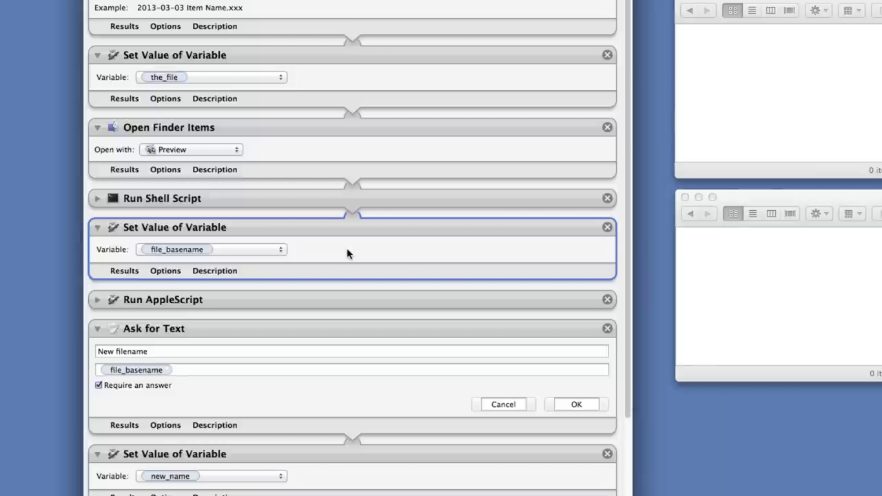
pyautogui.click(97, 199)
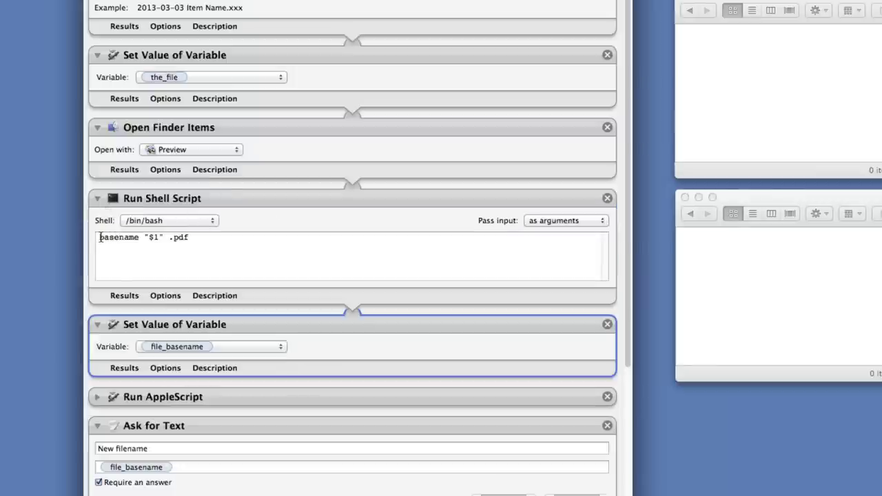
pyautogui.tripleClick(222, 233)
pyautogui.click(147, 269)
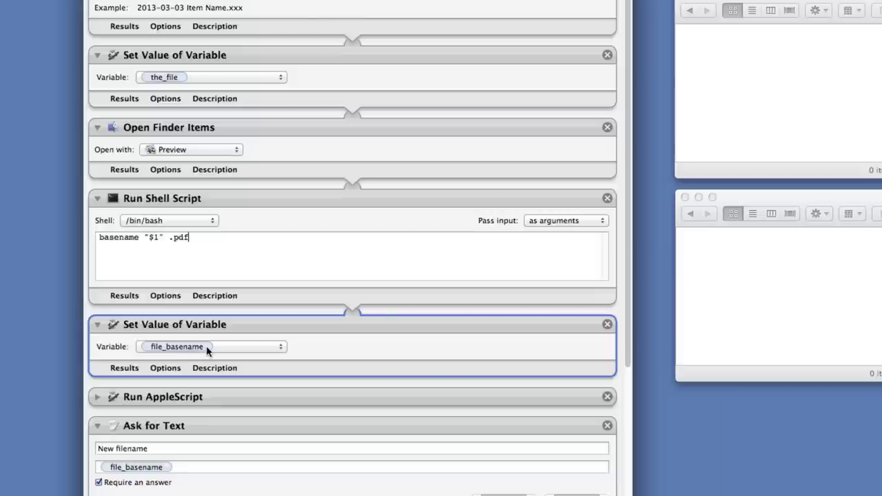
# Expand the Run AppleScript action above Ask for Text, examine the application name in its script, and collapse it again
pyautogui.scroll(-5, 385, 319)
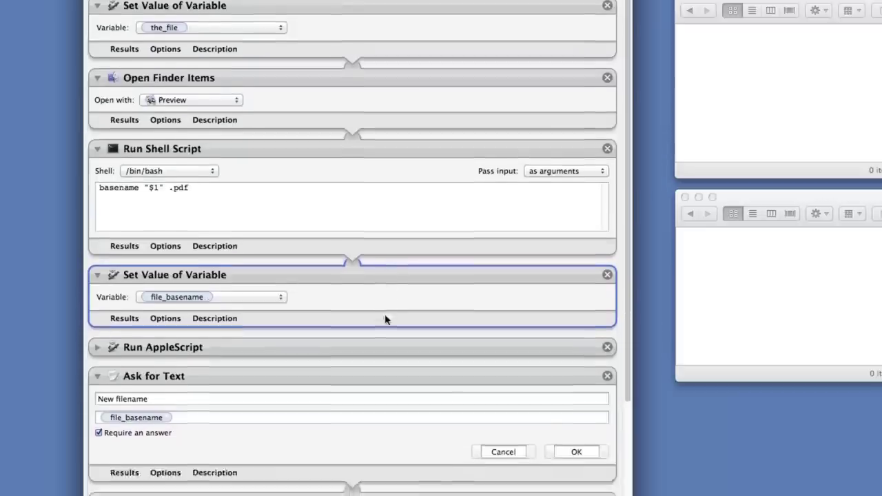
pyautogui.scroll(-5, 385, 319)
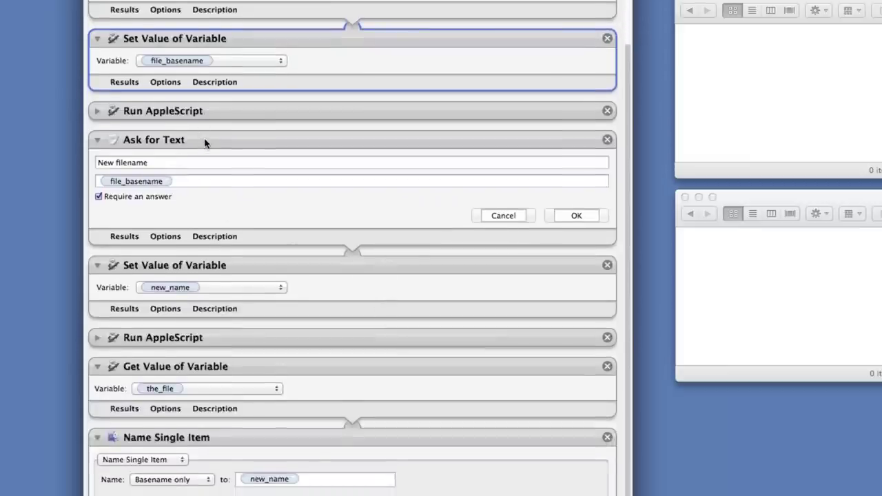
pyautogui.click(205, 141)
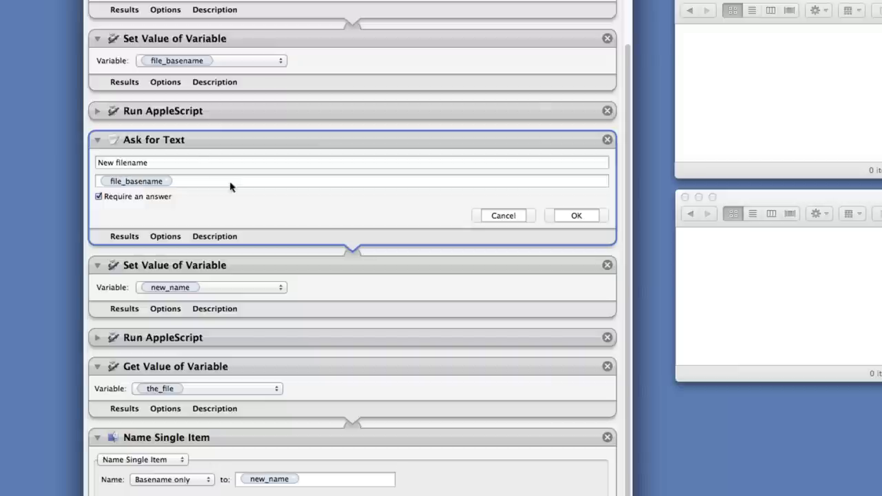
pyautogui.click(97, 111)
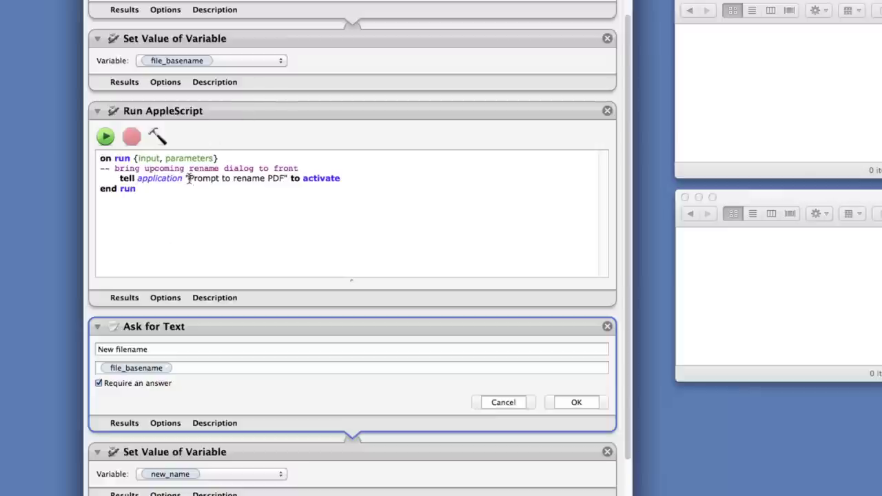
pyautogui.moveTo(184, 178); pyautogui.dragTo(289, 178)
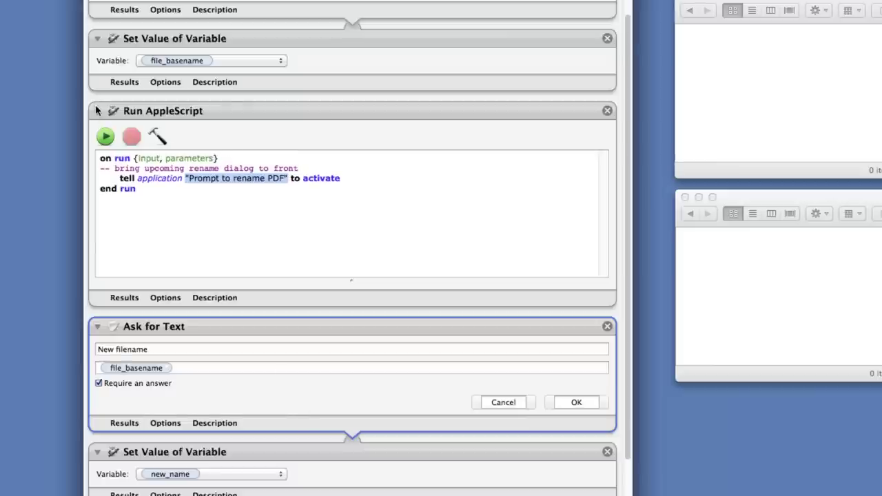
pyautogui.click(97, 111)
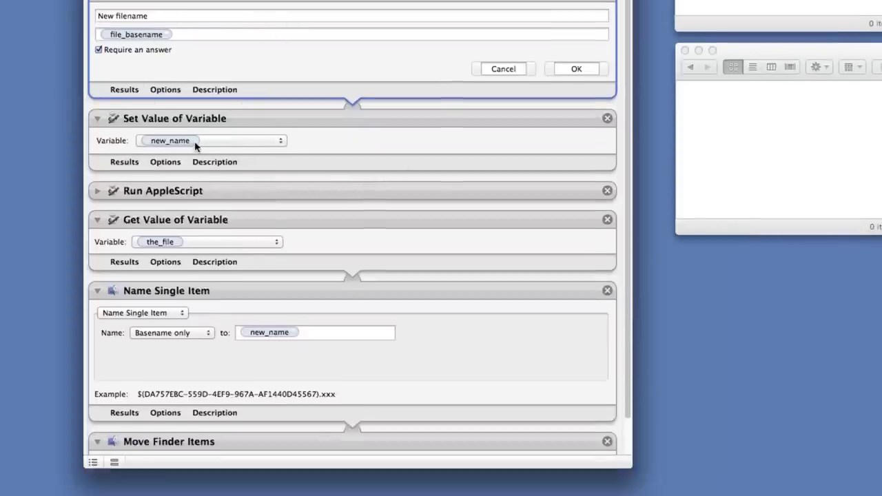
# Examine how the workflow uses the new_name and the_file variables to rename the file and move it to OCR before Action
pyautogui.scroll(-1, 366, 152)
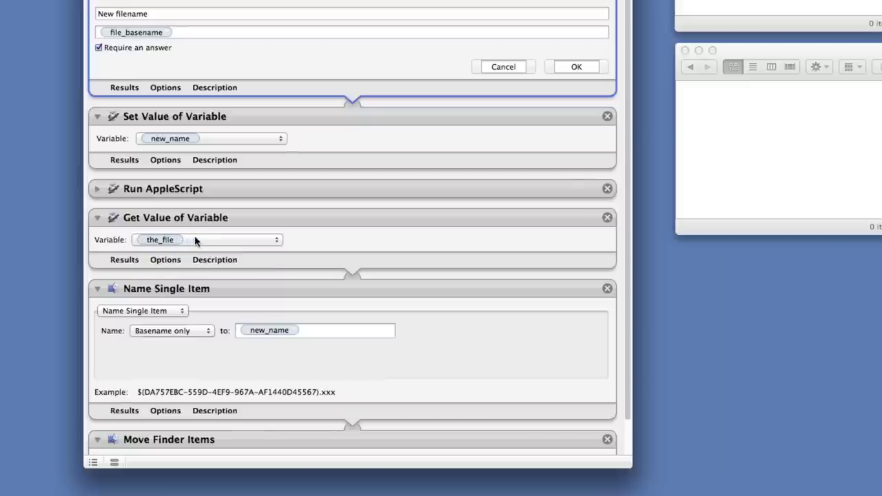
pyautogui.scroll(10, 264, 236)
pyautogui.scroll(1, 266, 477)
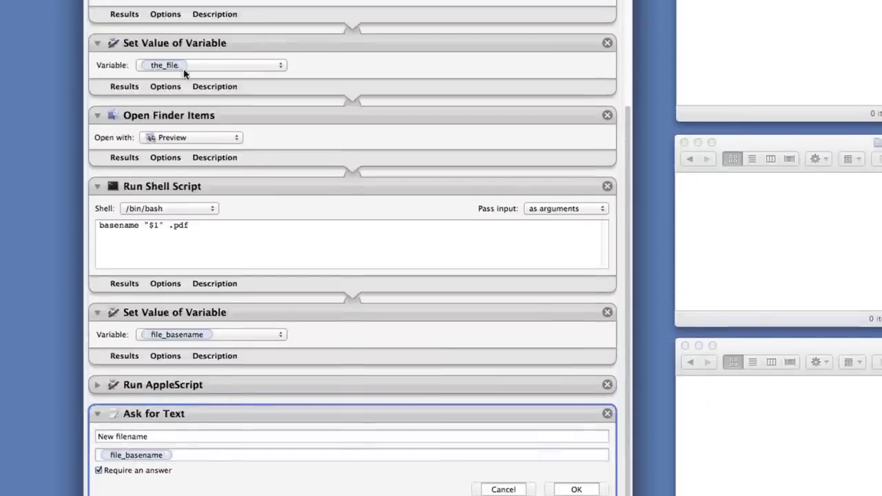
pyautogui.scroll(-8, 227, 278)
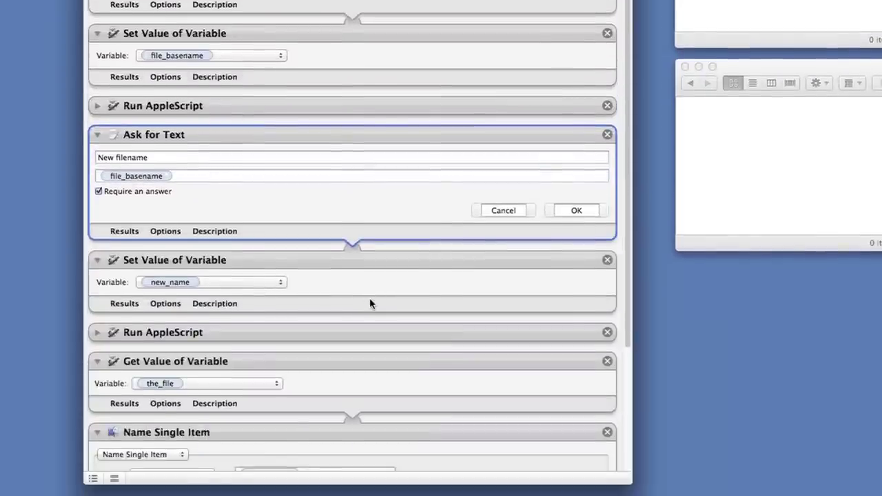
pyautogui.scroll(-5, 370, 309)
pyautogui.scroll(-4, 370, 302)
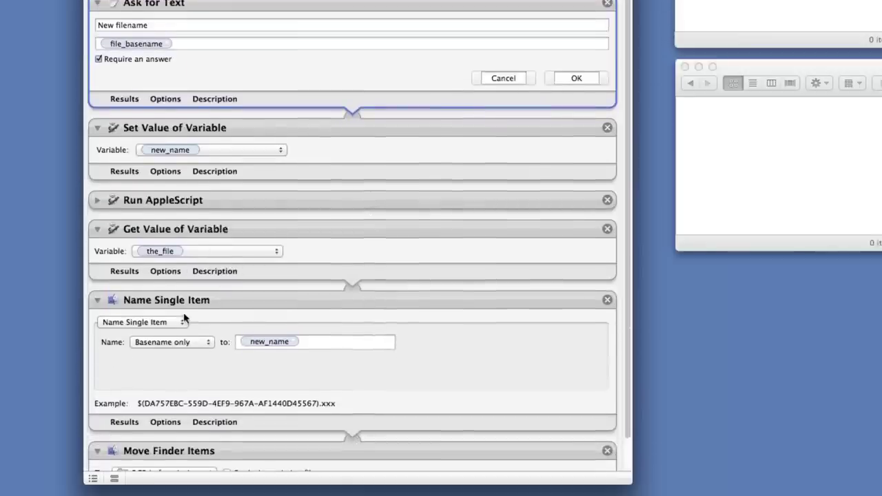
pyautogui.scroll(-2, 241, 292)
pyautogui.scroll(-3, 240, 287)
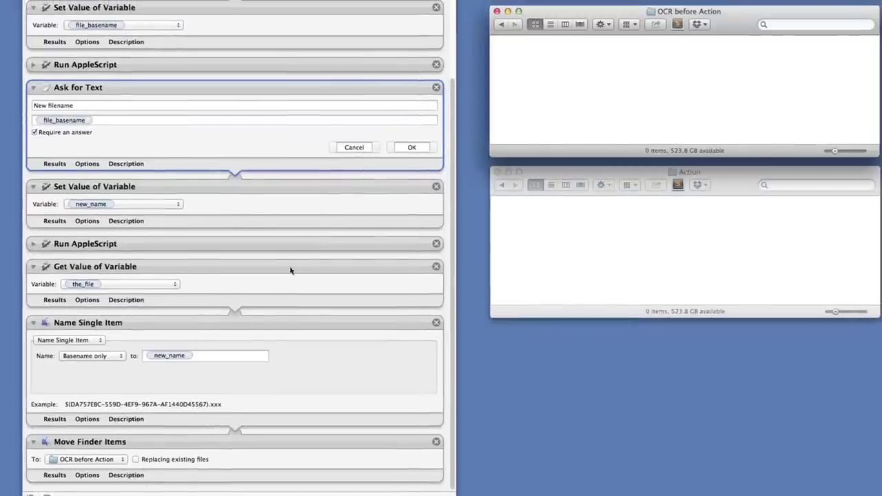
pyautogui.click(311, 384)
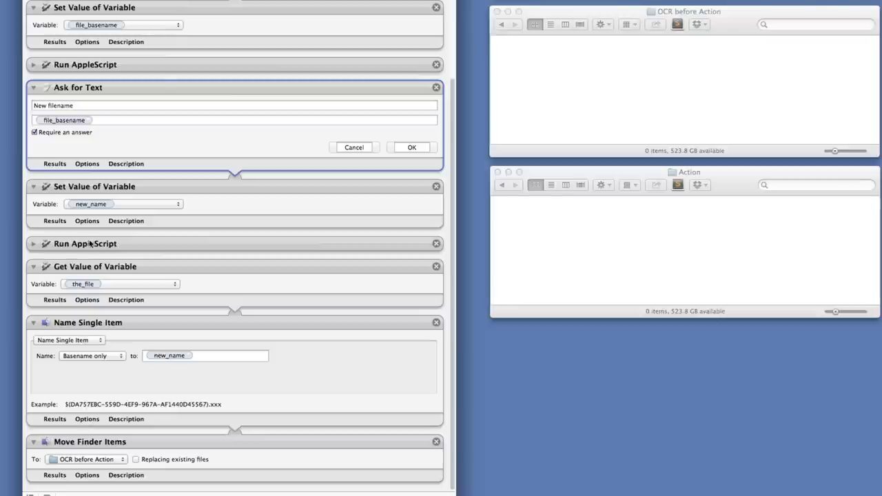
# Expand the Run AppleScript action above Get Value of Variable and examine which applications its script addresses
pyautogui.click(35, 247)
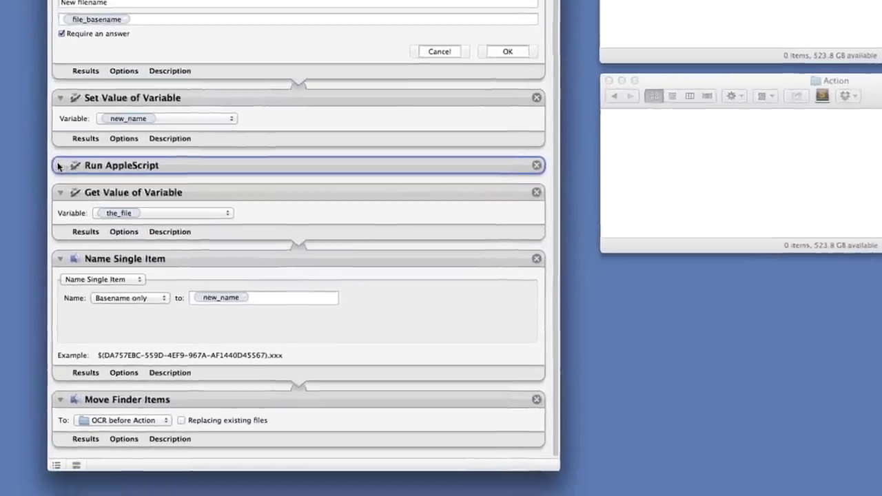
pyautogui.click(58, 166)
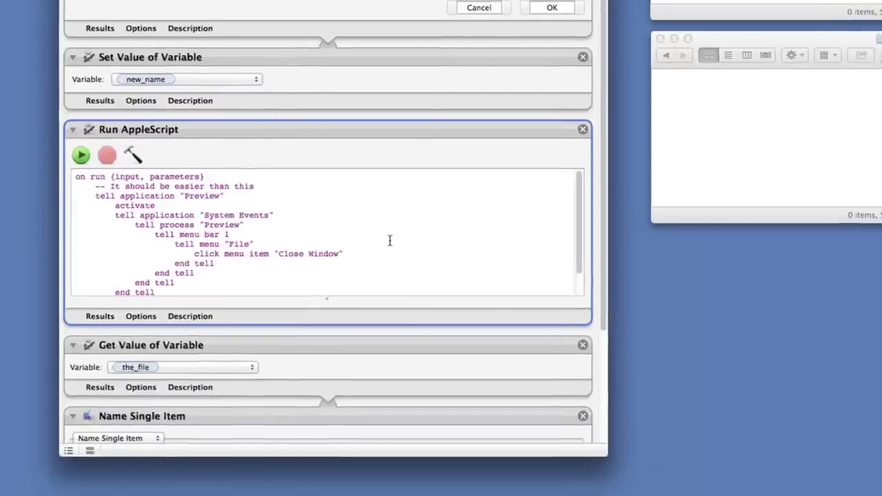
pyautogui.scroll(-2, 389, 240)
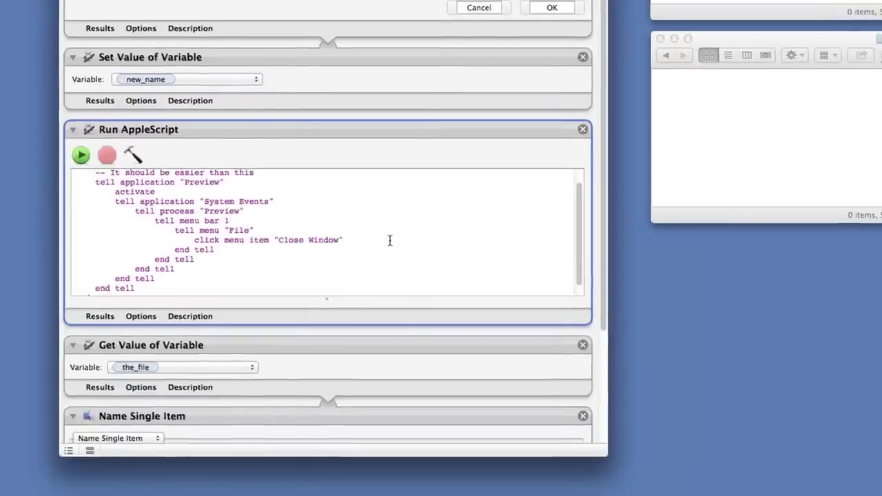
pyautogui.scroll(1, 389, 240)
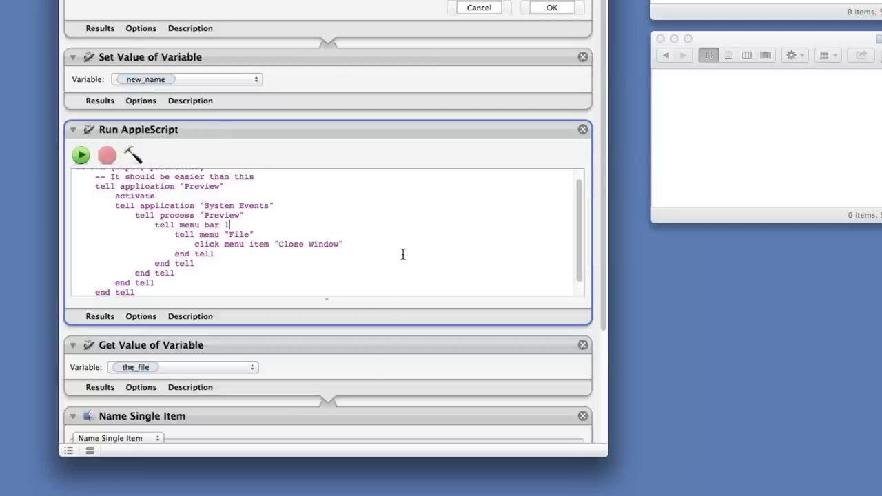
pyautogui.scroll(1, 323, 215)
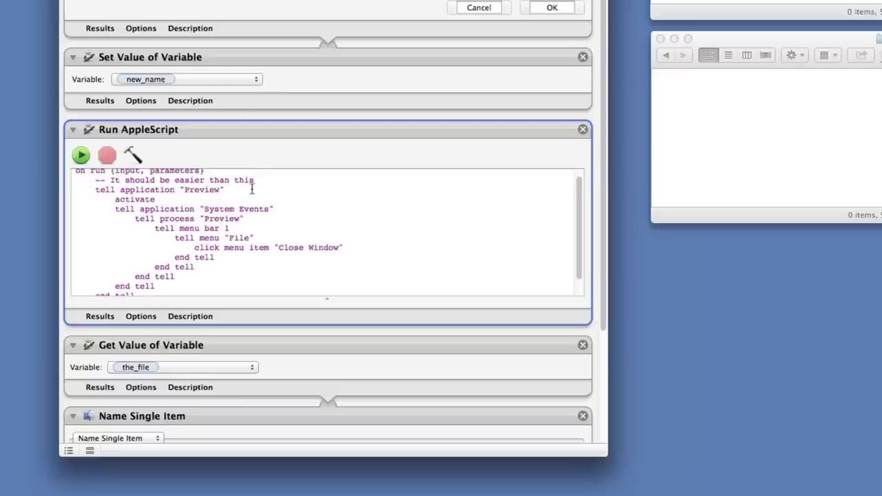
pyautogui.doubleClick(202, 190)
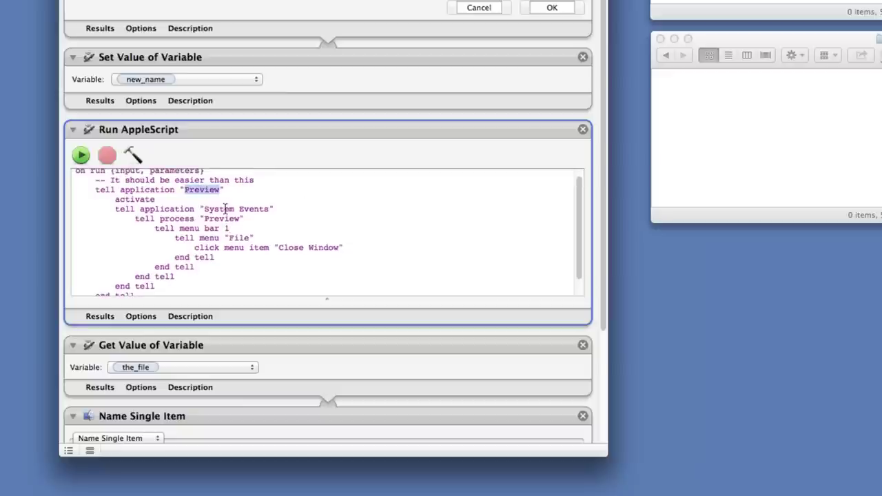
pyautogui.doubleClick(226, 209)
pyautogui.moveTo(225, 209); pyautogui.dragTo(266, 209)
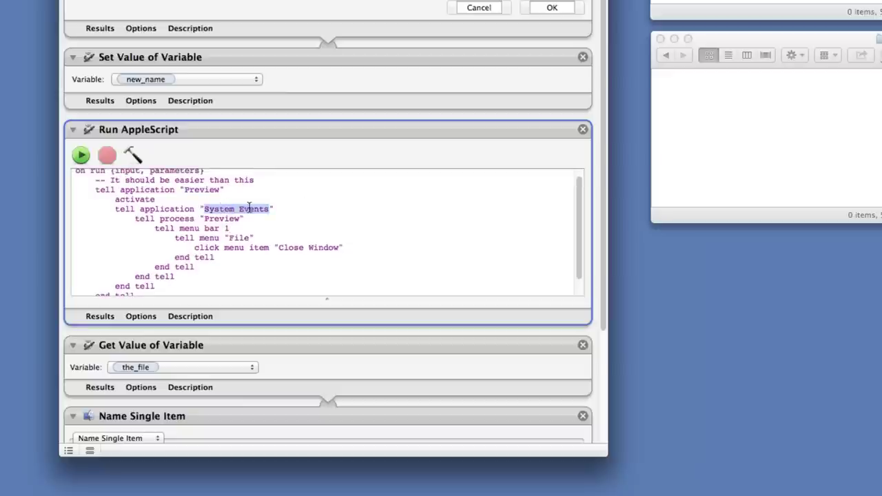
# Examine the script lines that call Close Window from Preview's File menu, and collapse the action again
pyautogui.click(230, 237)
pyautogui.doubleClick(288, 250)
pyautogui.moveTo(289, 249); pyautogui.dragTo(333, 250)
pyautogui.click(416, 266)
pyautogui.scroll(-3, 416, 266)
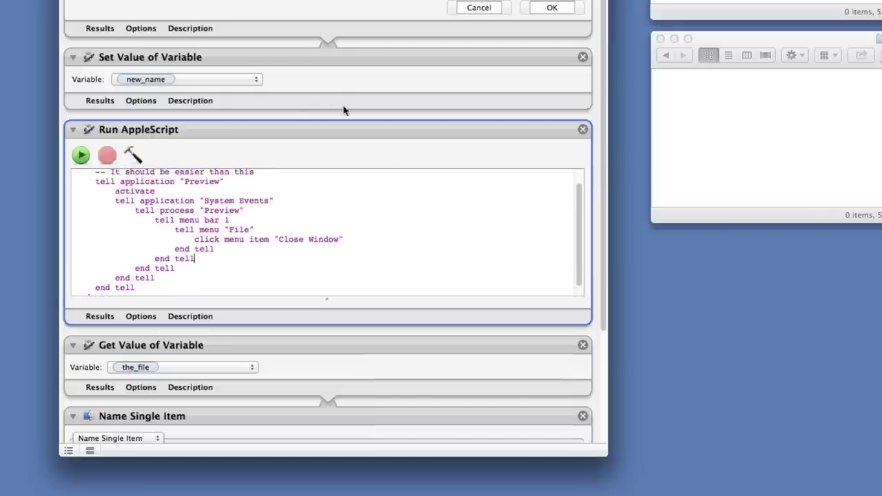
pyautogui.click(72, 130)
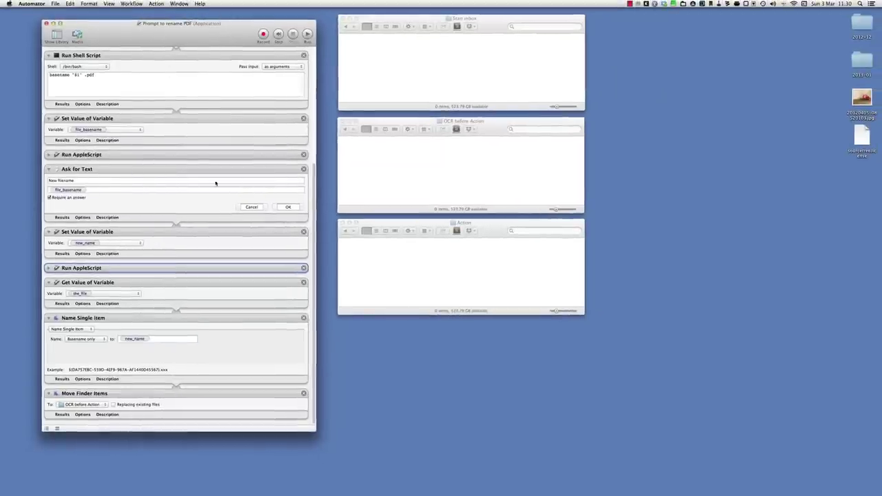
# Minimise the Automator workflow, switch to Hazel and resume the rules for the Scan inbox folder, then minimise Hazel
pyautogui.click(53, 23)
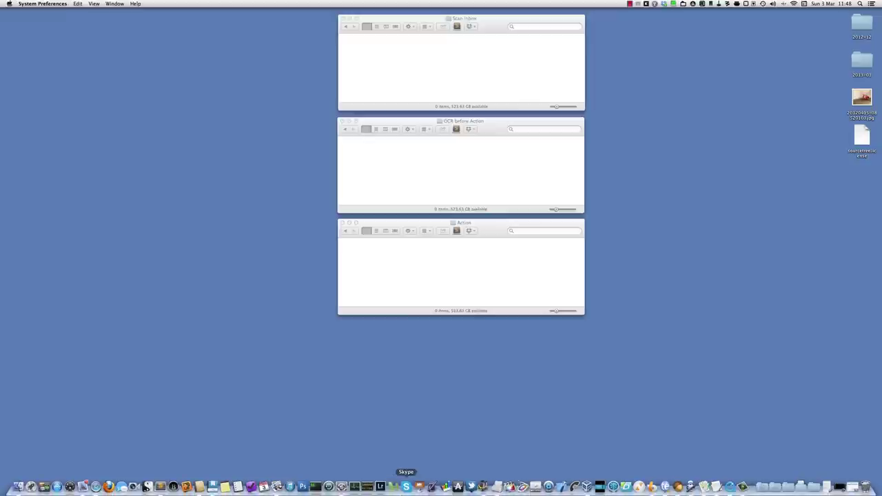
pyautogui.click(341, 487)
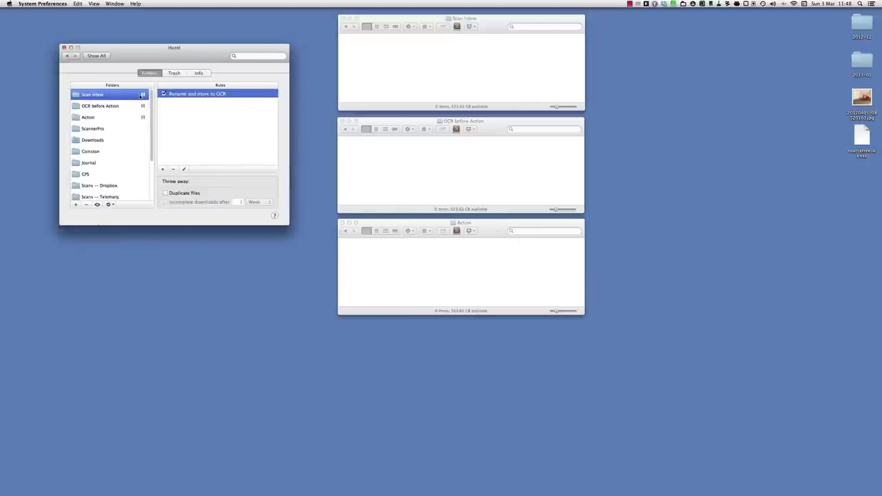
pyautogui.rightClick(141, 96)
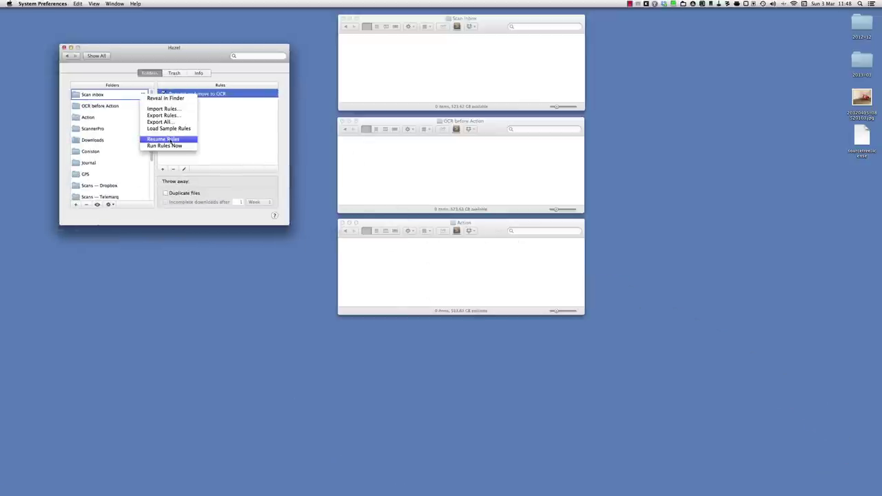
pyautogui.click(201, 159)
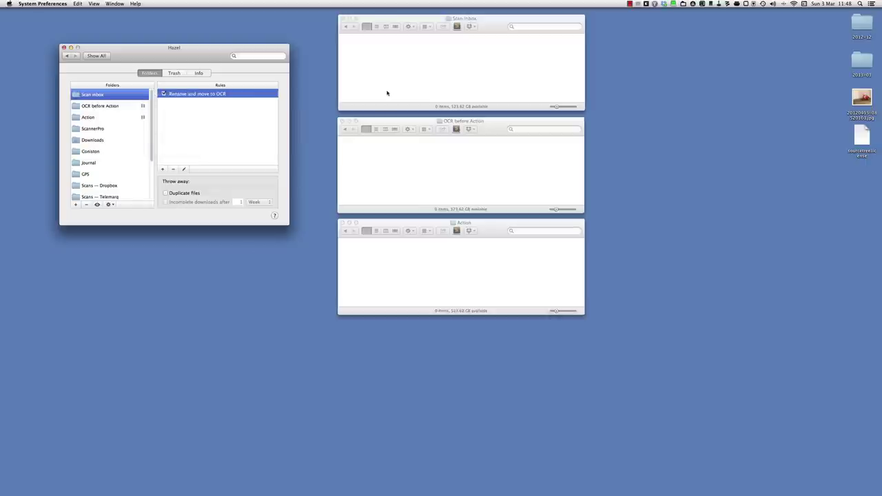
pyautogui.click(70, 47)
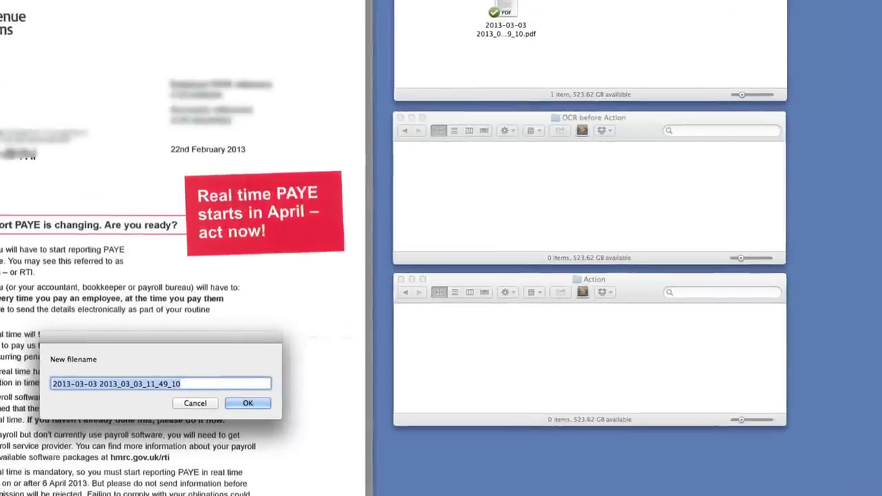
# Change the date at the start of the scanned PDF's new filename to 2013-02-22
pyautogui.press('Left')
pyautogui.press('Right')
pyautogui.press('Right')
pyautogui.press('Right')
pyautogui.press('Right')
pyautogui.press('Right')
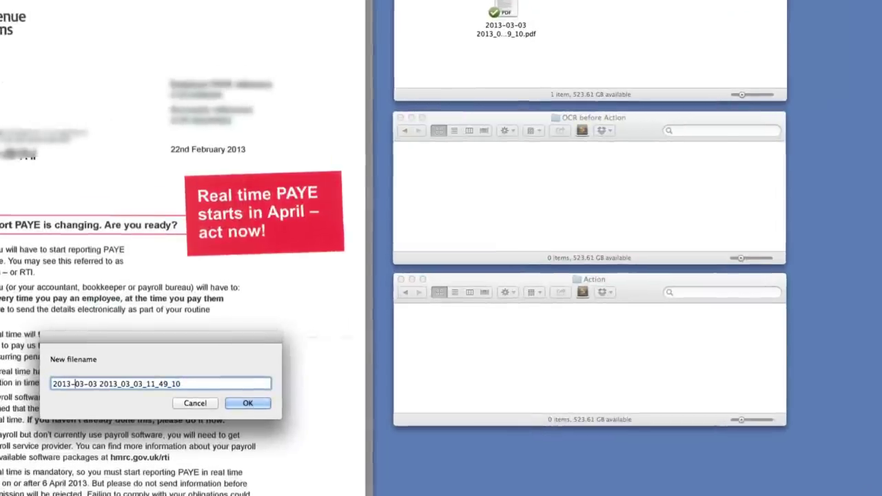
pyautogui.hotkey('shift', 'Right')
pyautogui.hotkey('shift', 'Right')
pyautogui.hotkey('shift', 'Right')
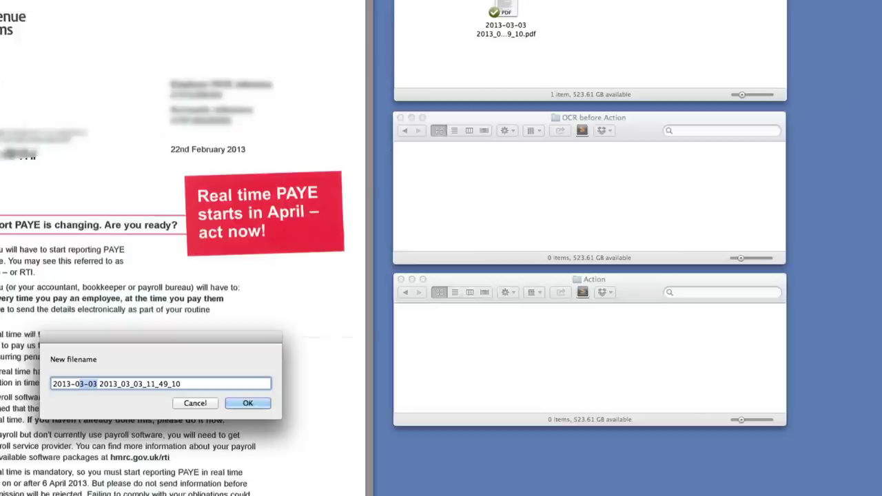
pyautogui.write('02')
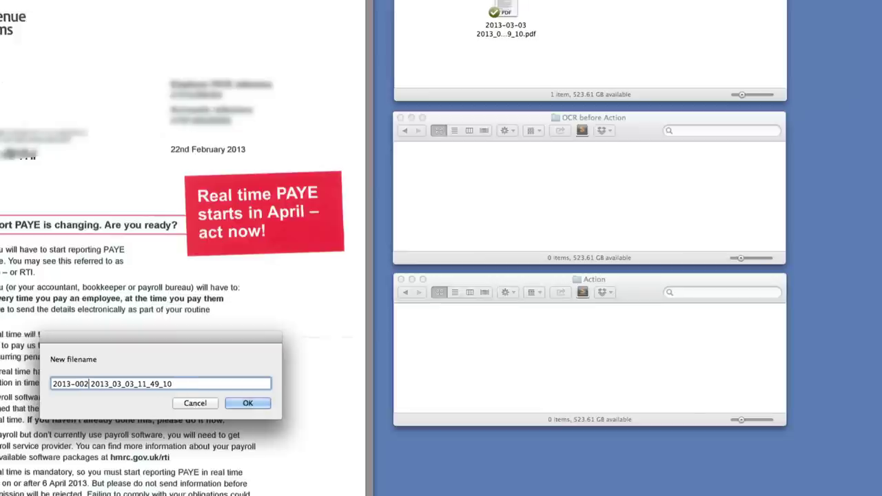
pyautogui.write('-22')
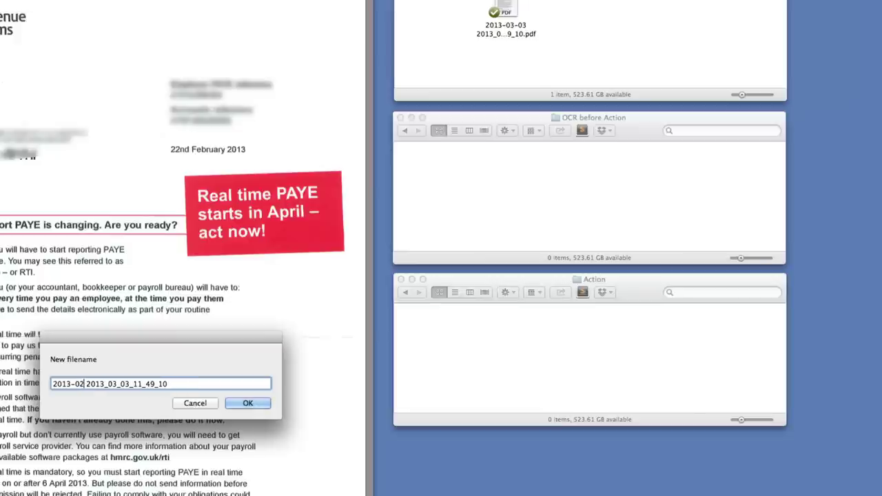
# Replace the timestamp after the date with "tax payment changes" and confirm the new filename
pyautogui.press('Right')
pyautogui.press('super+shift+Right')
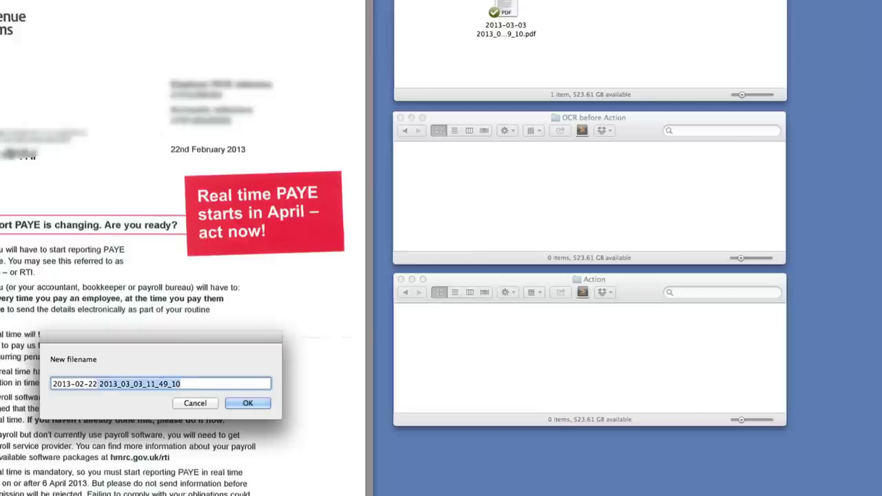
pyautogui.press('BackSpace')
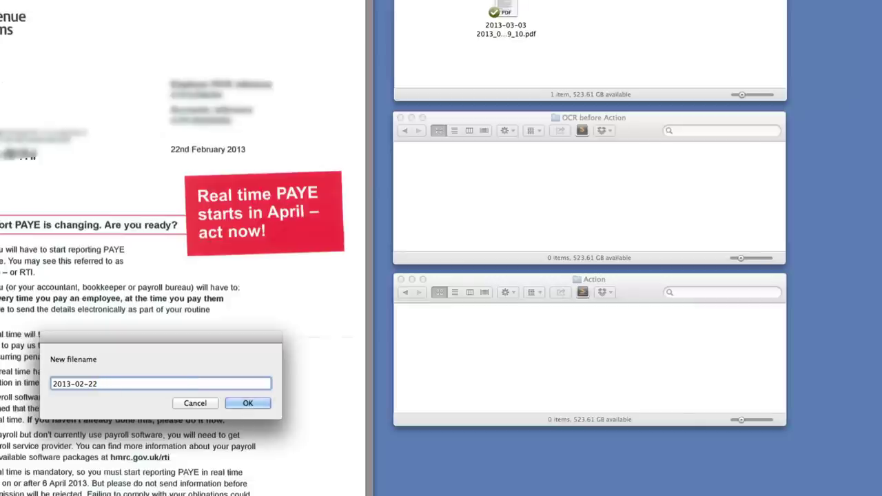
pyautogui.write('tax payment changes')
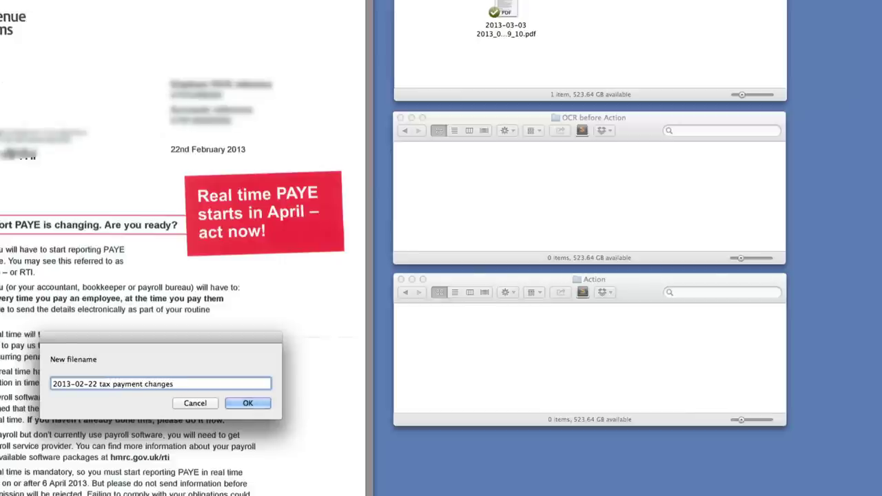
pyautogui.press('Return')
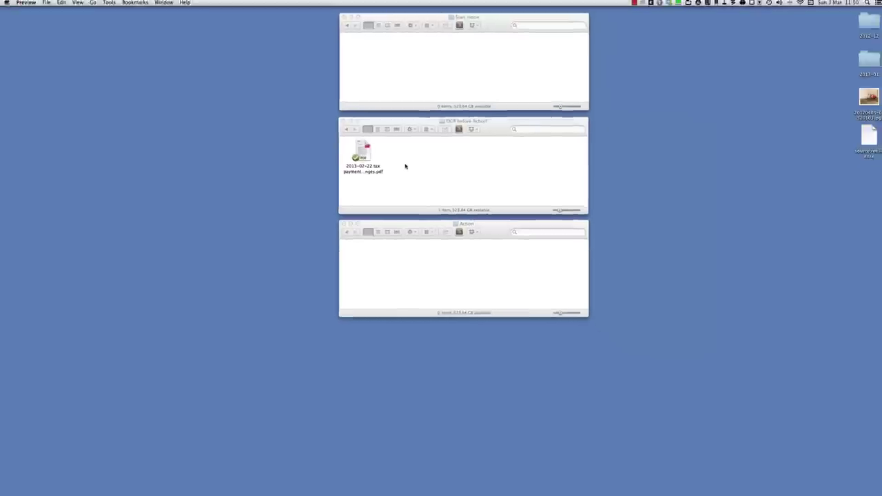
# Switch to Hazel and open the OCR and move to Action rule of the OCR before Action folder to examine its conditions and actions
pyautogui.click(405, 166)
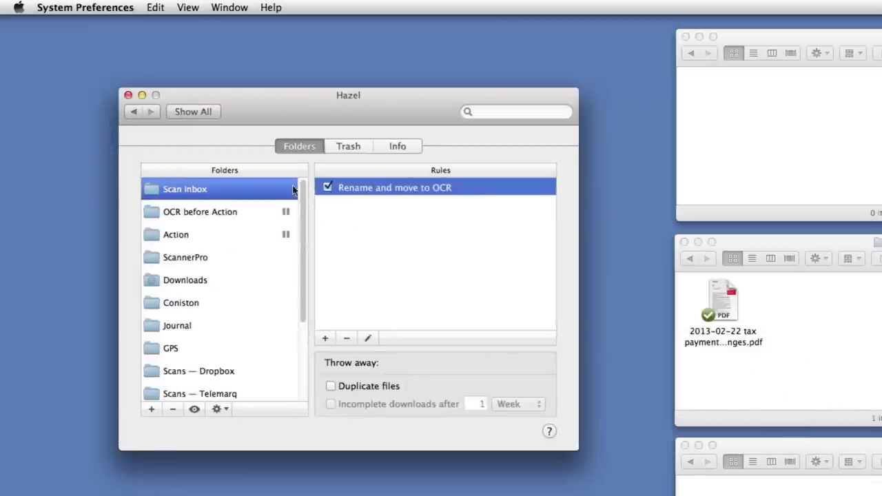
pyautogui.click(223, 212)
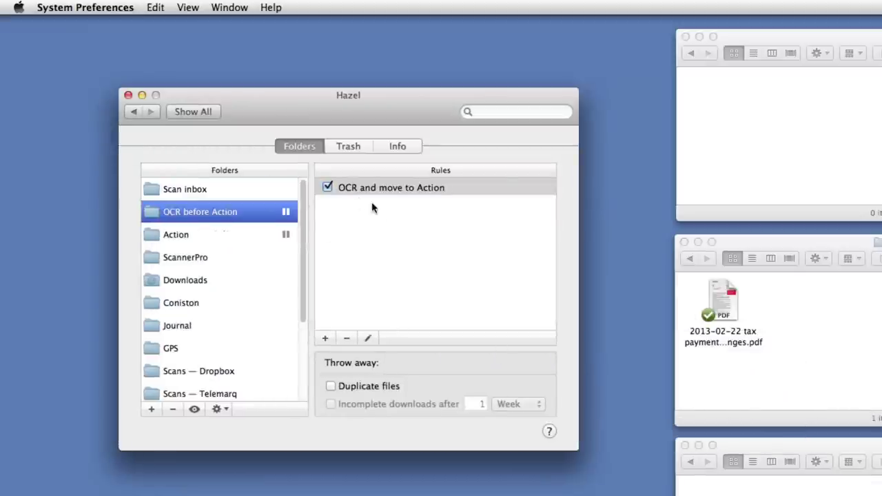
pyautogui.doubleClick(398, 186)
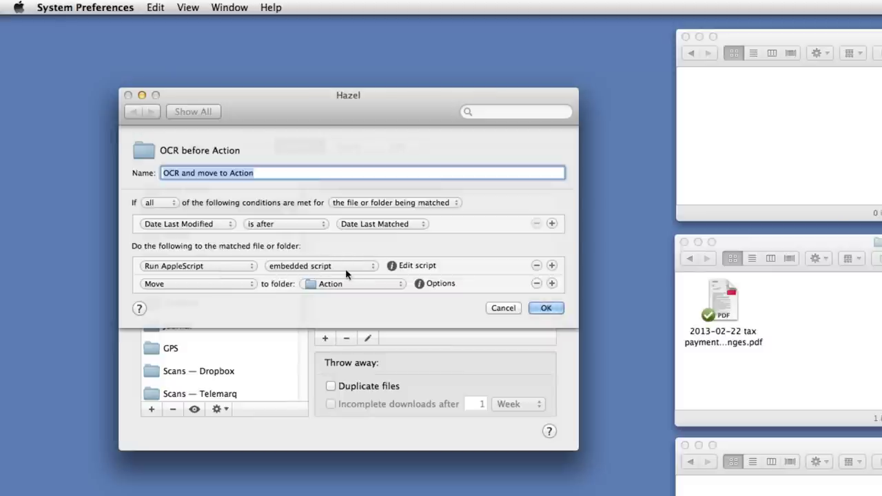
# Examine the rule's embedded AppleScript, including its application, ocr and close with saving commands, and leave the rule unchanged
pyautogui.click(392, 266)
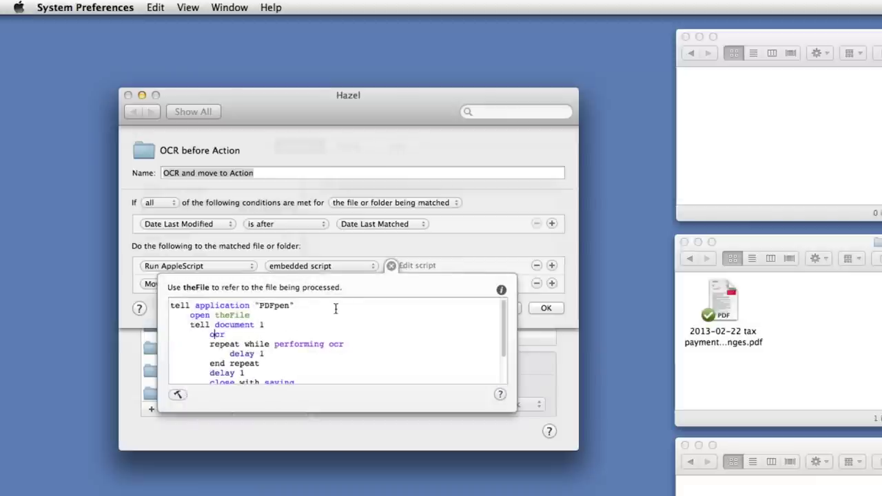
pyautogui.doubleClick(284, 305)
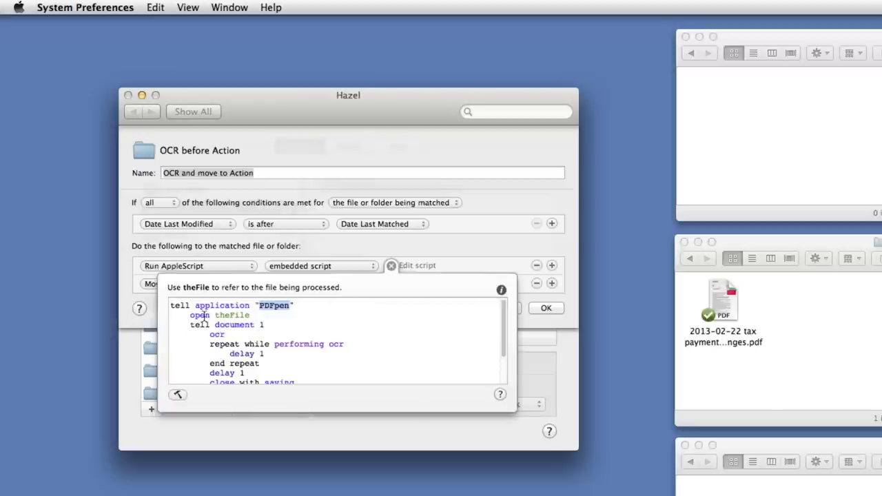
pyautogui.doubleClick(219, 334)
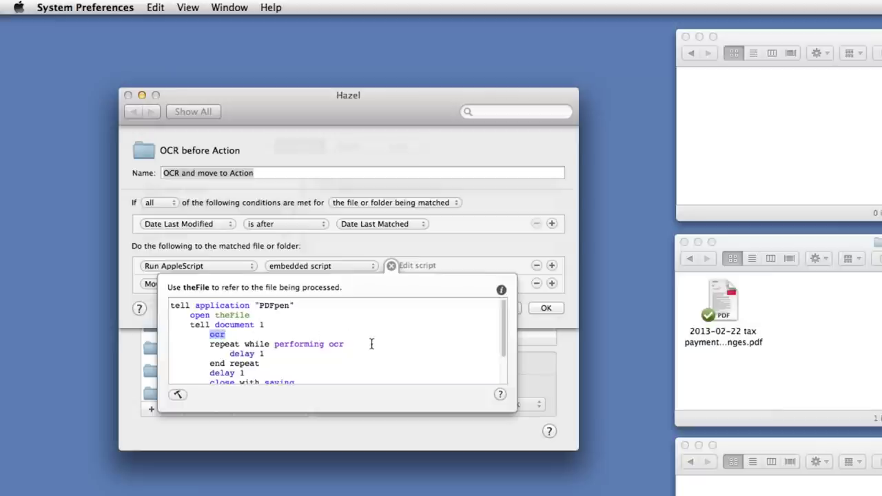
pyautogui.scroll(-2, 371, 344)
pyautogui.click(224, 354)
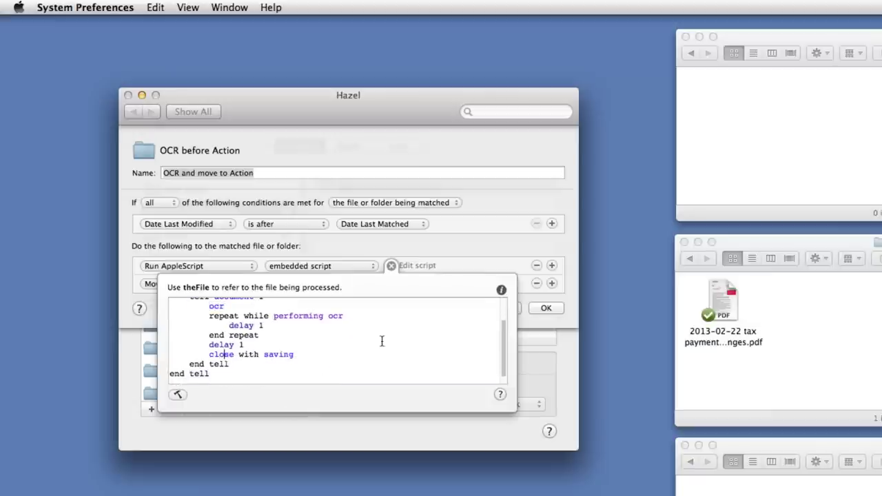
pyautogui.click(427, 253)
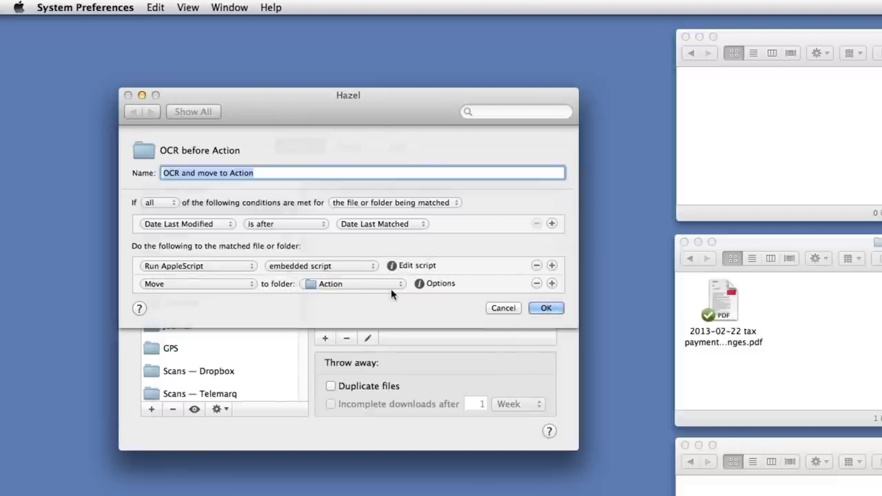
pyautogui.click(499, 312)
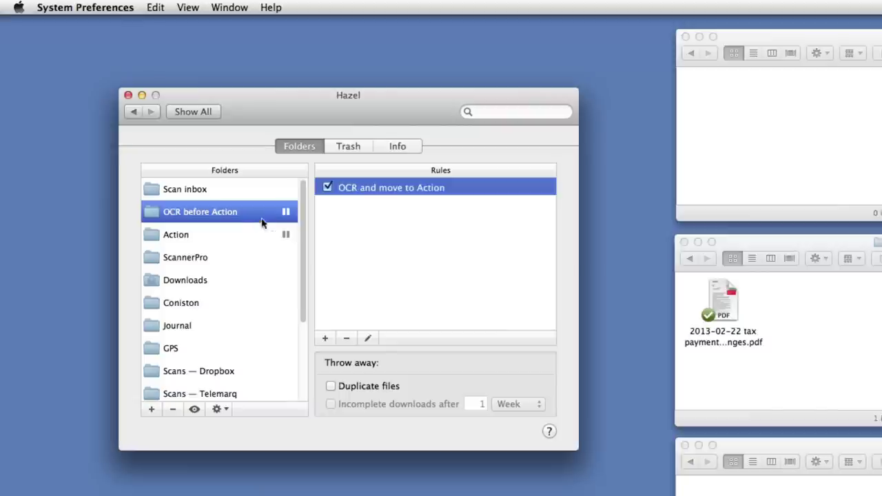
# Open the Action folder's Move out tax stuff rule, examine its name pattern and destination folder, and leave it unchanged
pyautogui.click(238, 242)
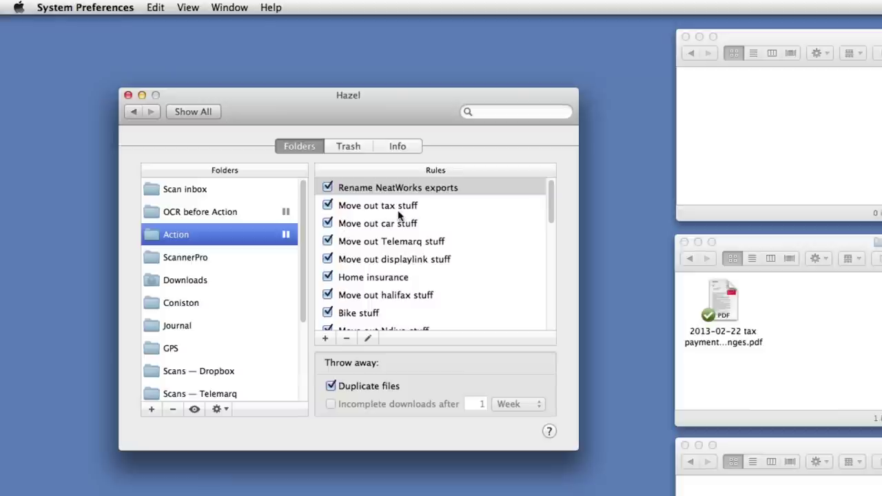
pyautogui.click(353, 209)
pyautogui.doubleClick(353, 209)
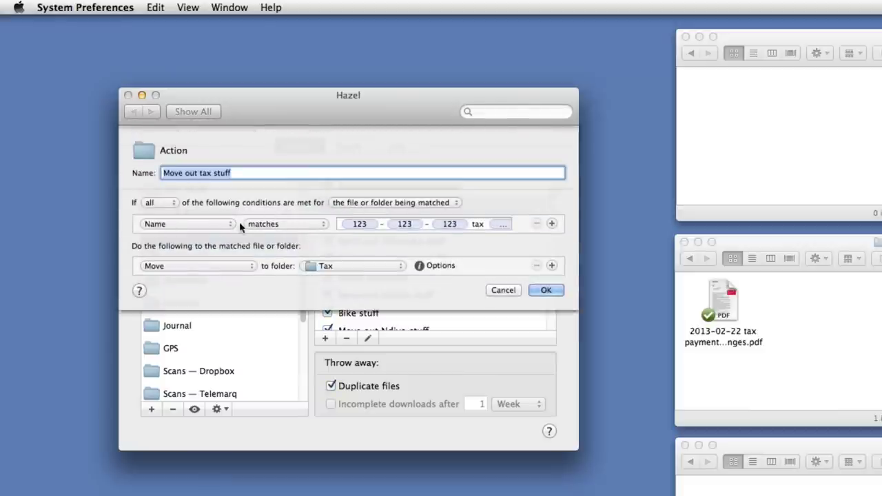
pyautogui.click(363, 225)
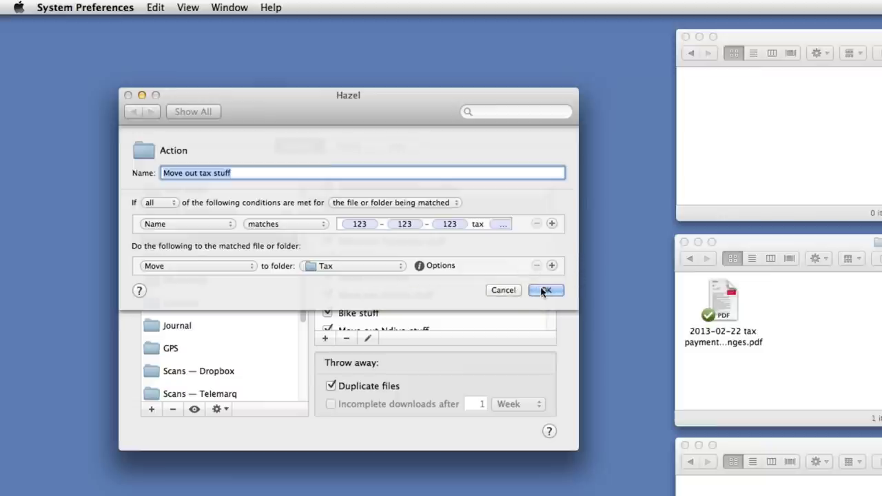
pyautogui.click(510, 294)
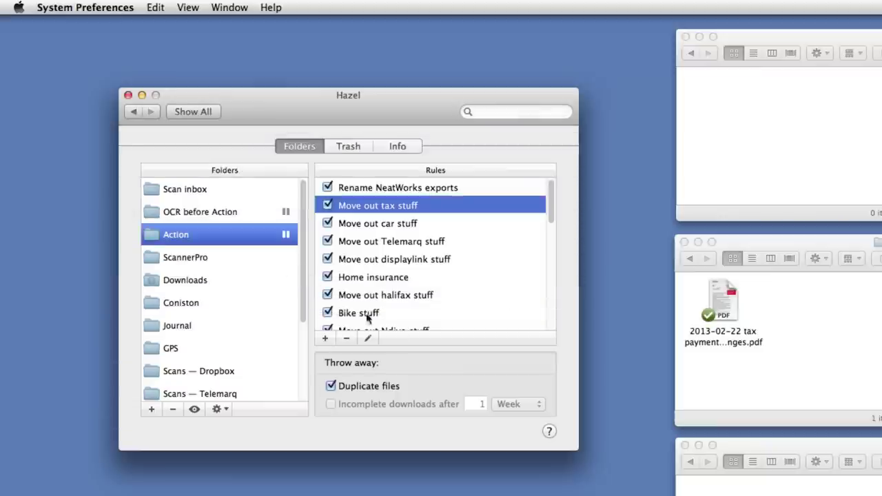
# Switch to Finder and move the "2013-02-22 tax payment changes" PDF from the OCR before Action folder to the Trash
pyautogui.click(804, 341)
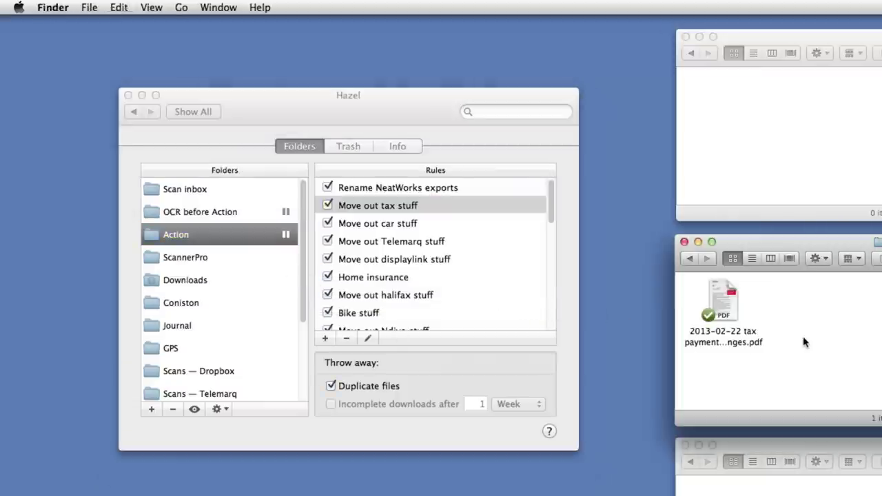
pyautogui.click(728, 312)
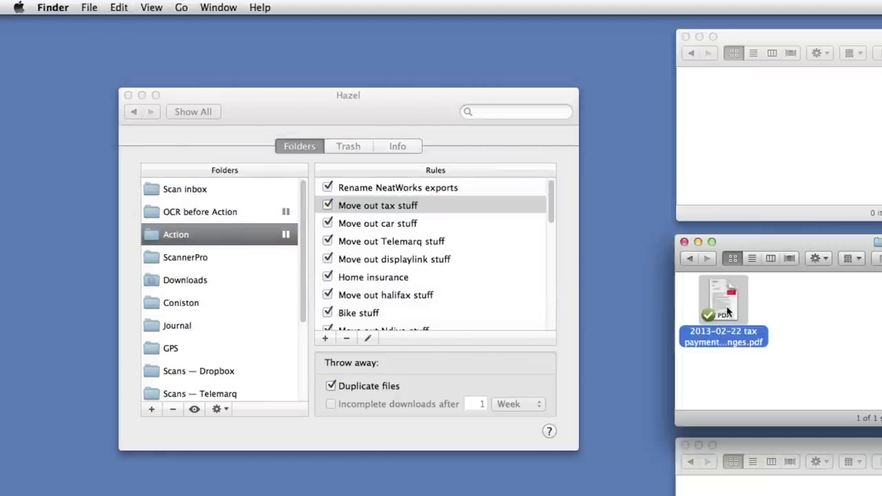
pyautogui.press('super+BackSpace')
pyautogui.click(593, 368)
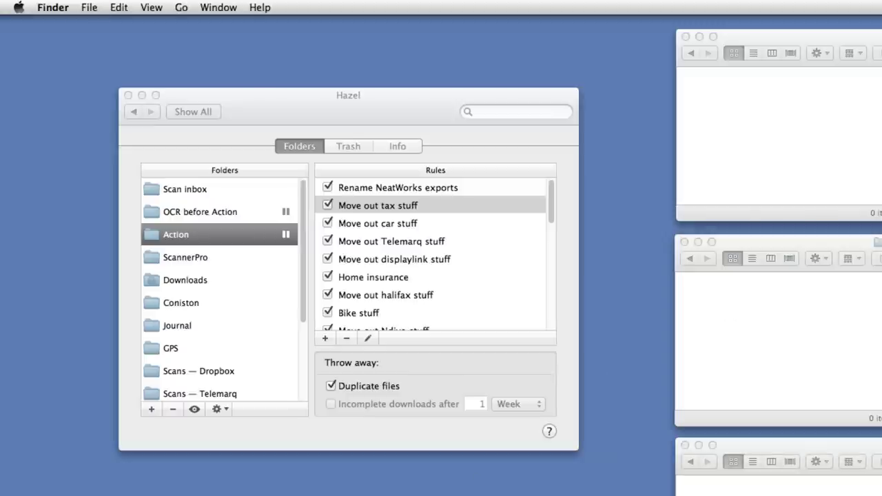
# Switch back to Hazel, resume the paused rules of the OCR before Action and Action folders, and close the preferences window
pyautogui.click(262, 216)
pyautogui.click(262, 216)
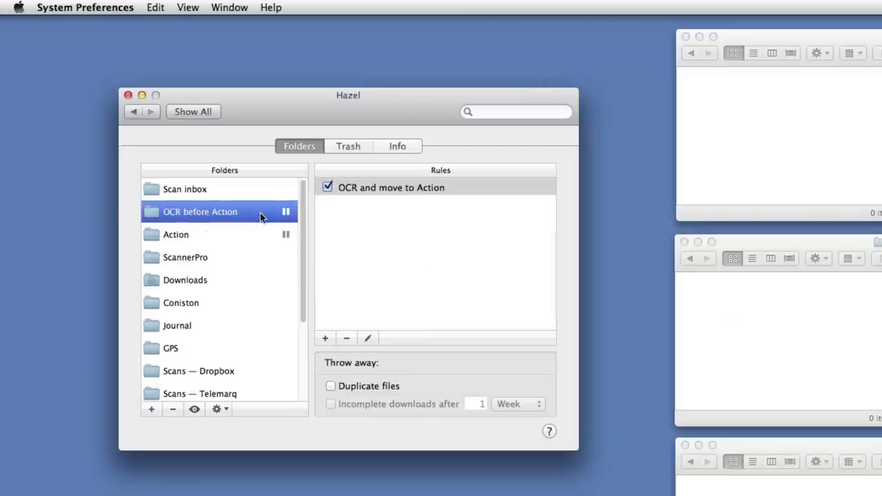
pyautogui.rightClick(260, 217)
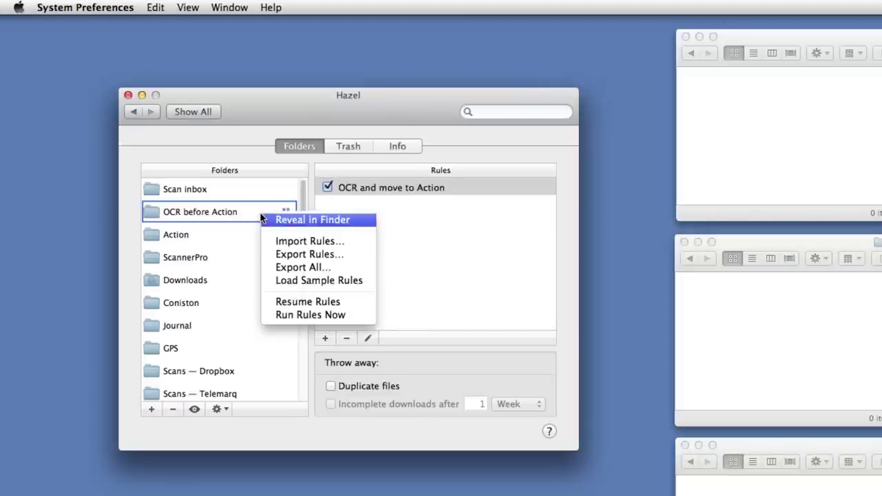
pyautogui.click(323, 303)
pyautogui.click(245, 235)
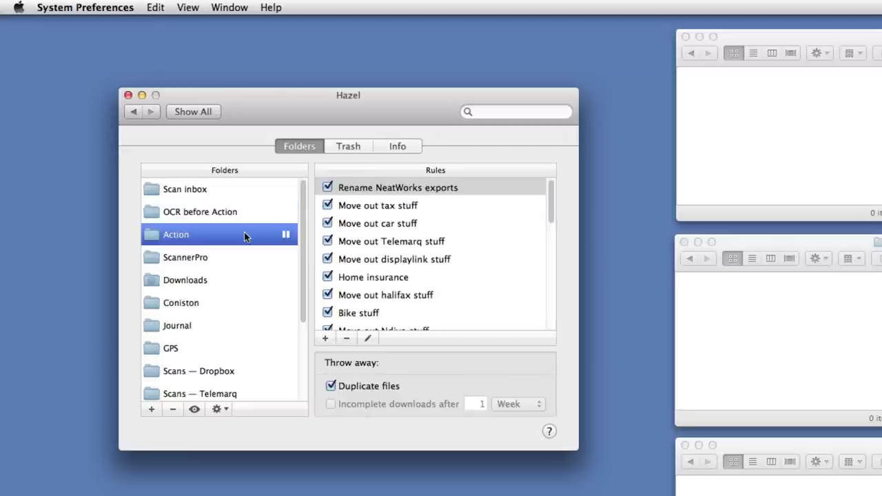
pyautogui.rightClick(245, 236)
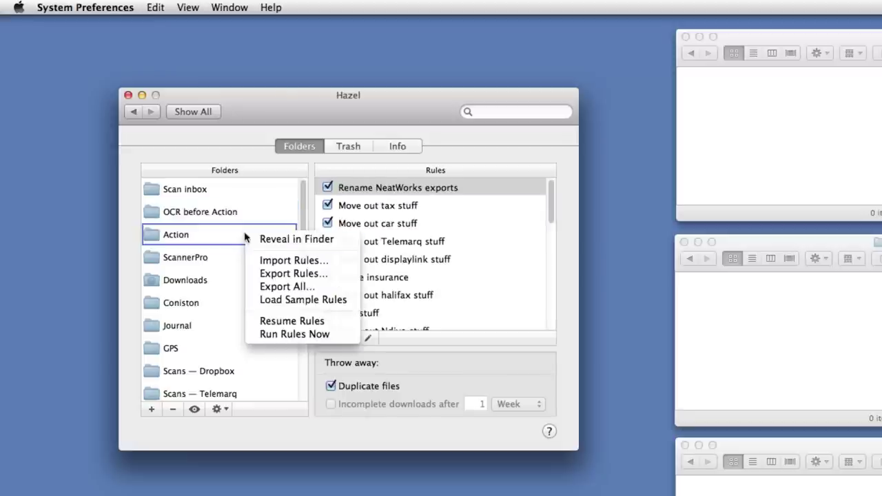
pyautogui.click(319, 321)
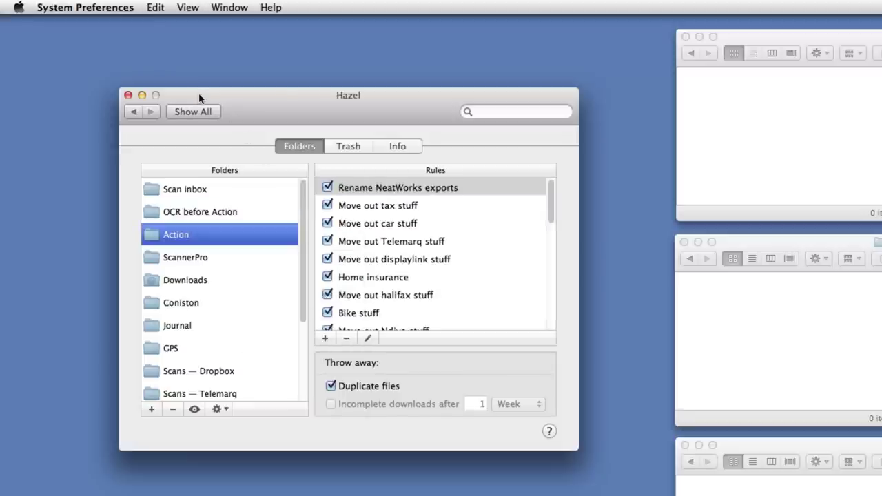
pyautogui.click(128, 95)
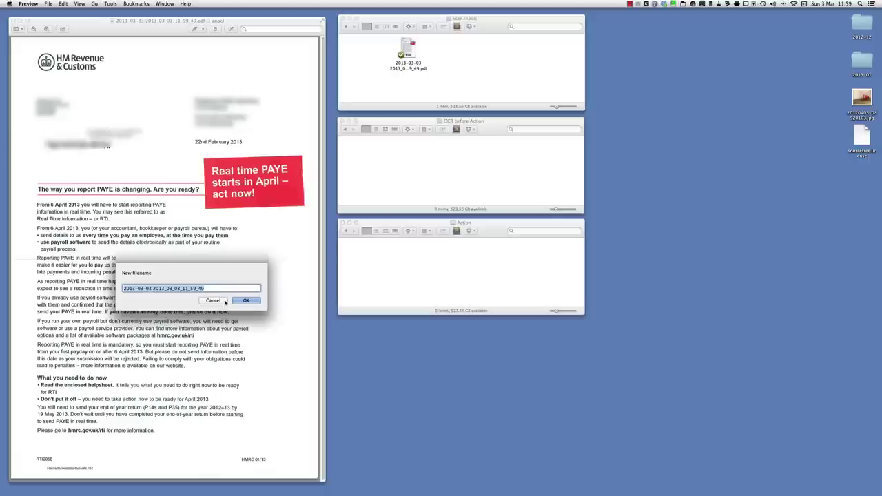
# Name the newly scanned PDF "2013-02-22 tax change notification", confirm the new filename, and close its preview
pyautogui.click(139, 288)
pyautogui.moveTo(140, 288); pyautogui.dragTo(204, 288)
pyautogui.write('02-')
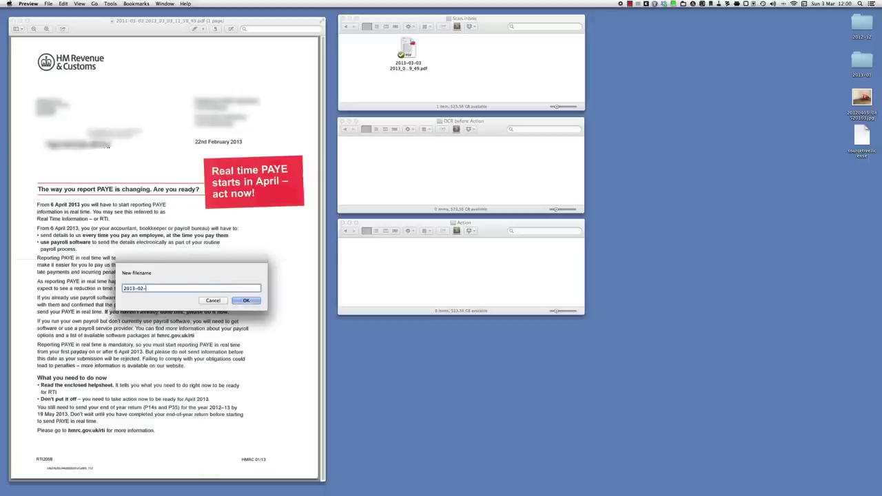
pyautogui.write('22 tax change notification')
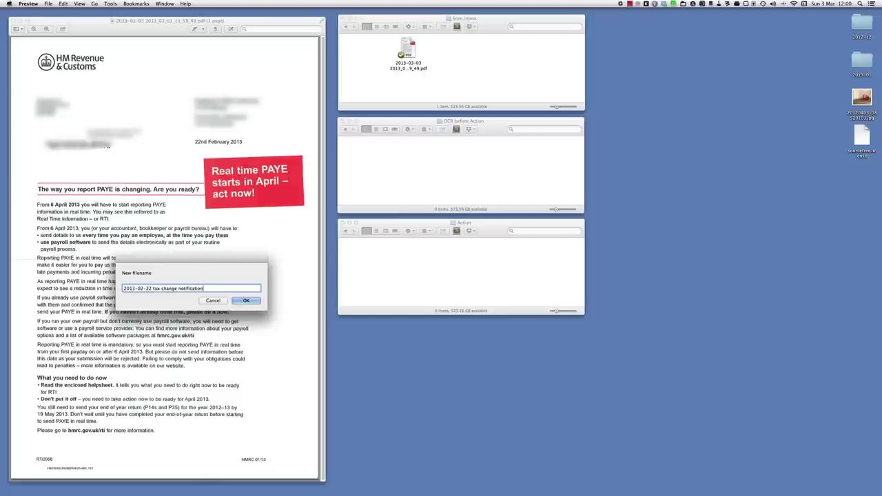
pyautogui.press('Return')
pyautogui.press('super+w')
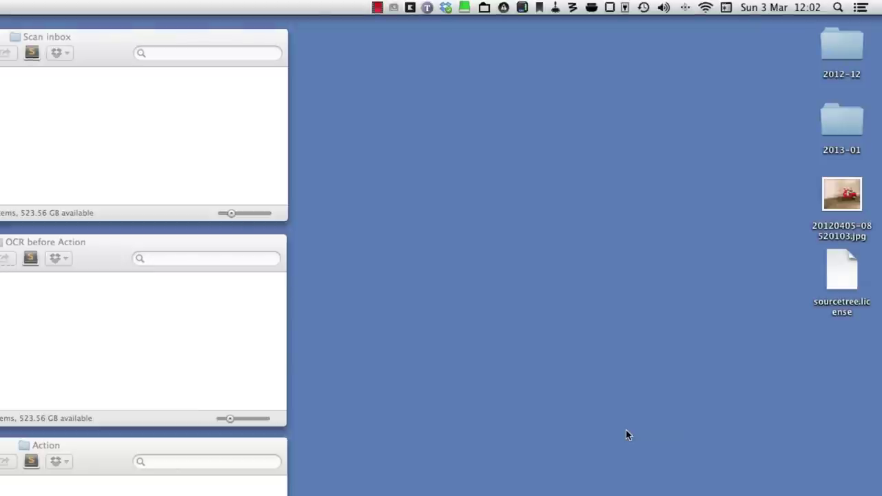
# Search Spotlight for "pay an employee" and preview the 2013-02-22 tax change notification PDF
pyautogui.press('super+space')
pyautogui.write('pay')
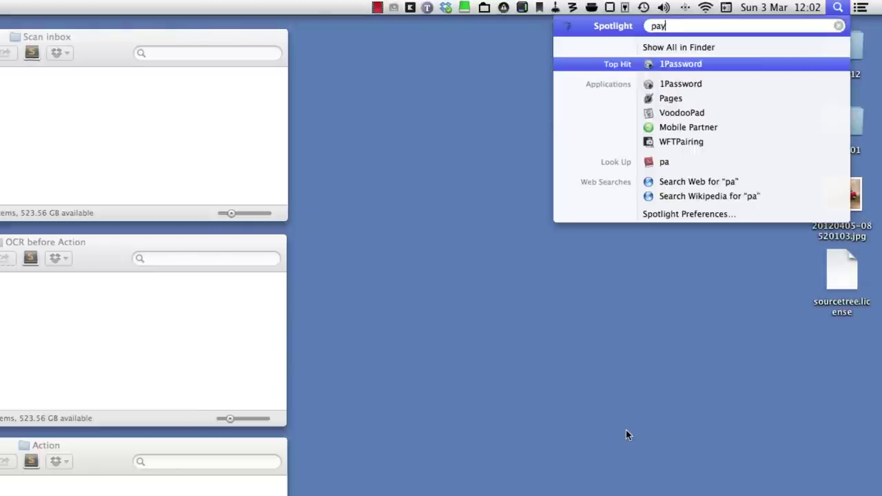
pyautogui.write(' an employee')
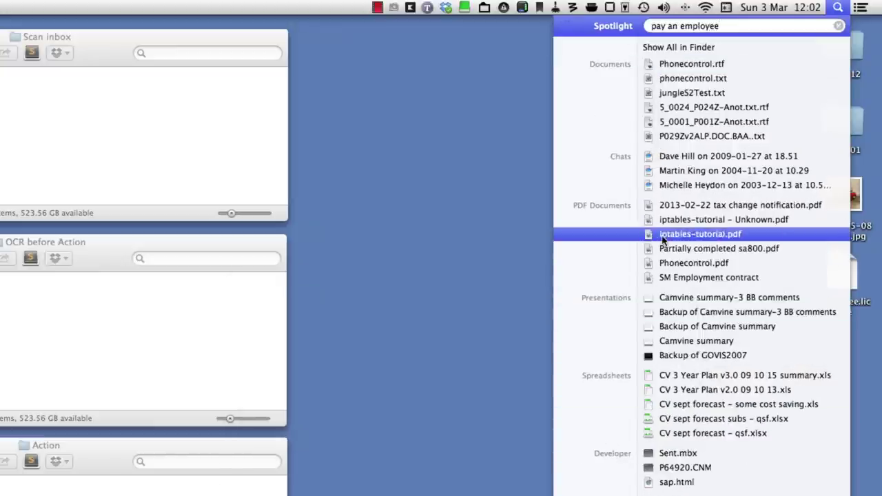
pyautogui.moveTo(675, 210)
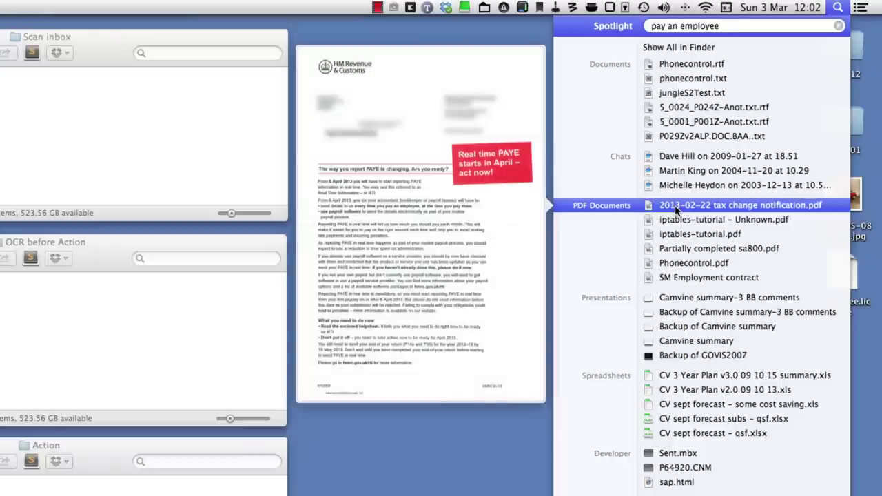